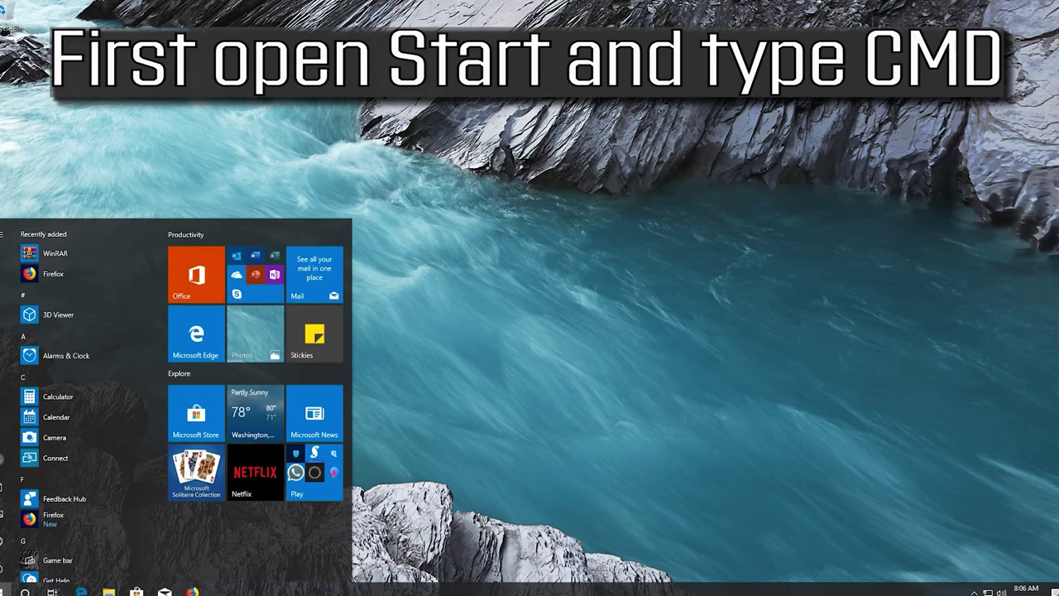
Open Command Prompt and launch Device Manager with the command devmgmt.msc.
text(cmd)
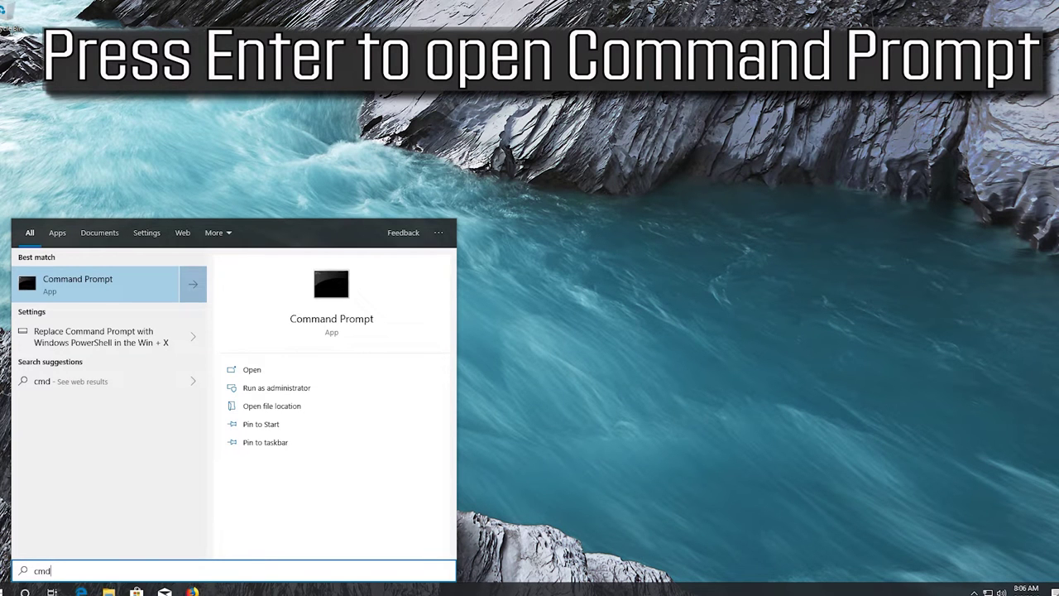
key(Return)
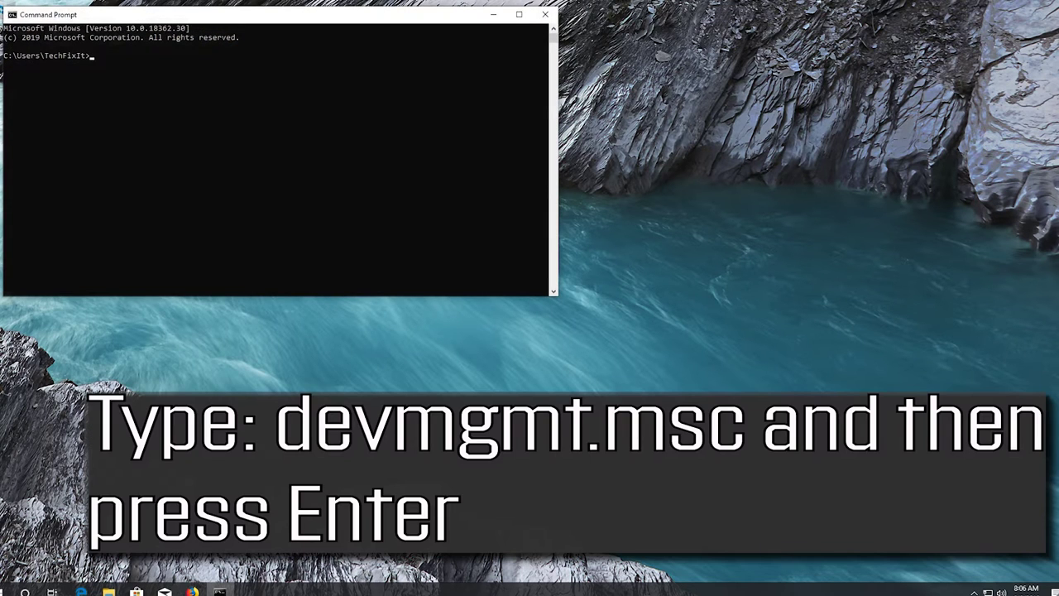
text(devmgmt.msc)
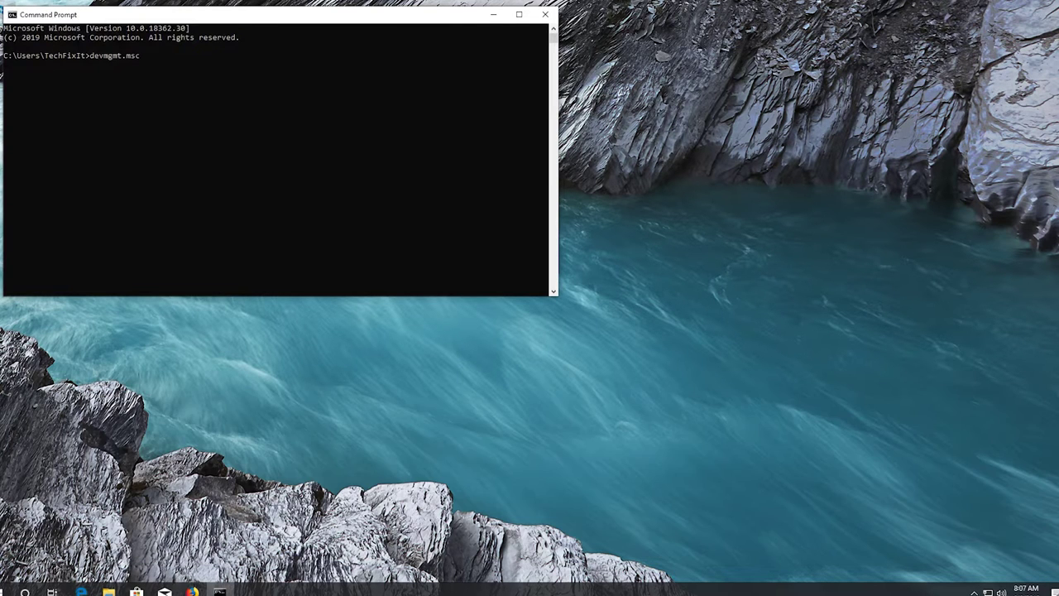
key(Return)
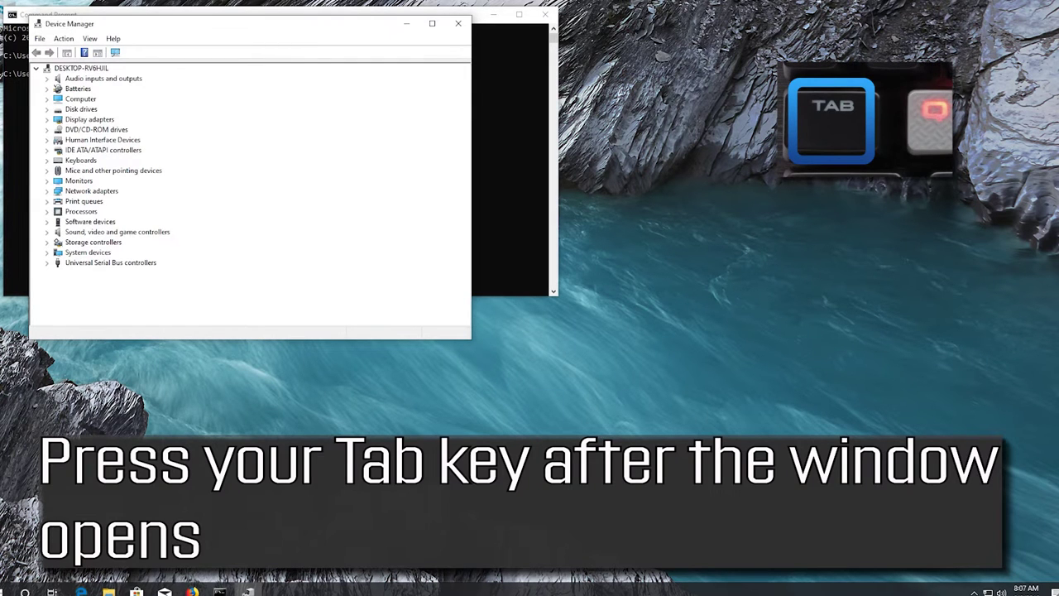
Expand the Mice and other pointing devices category in the Device Manager tree.
key(Tab)
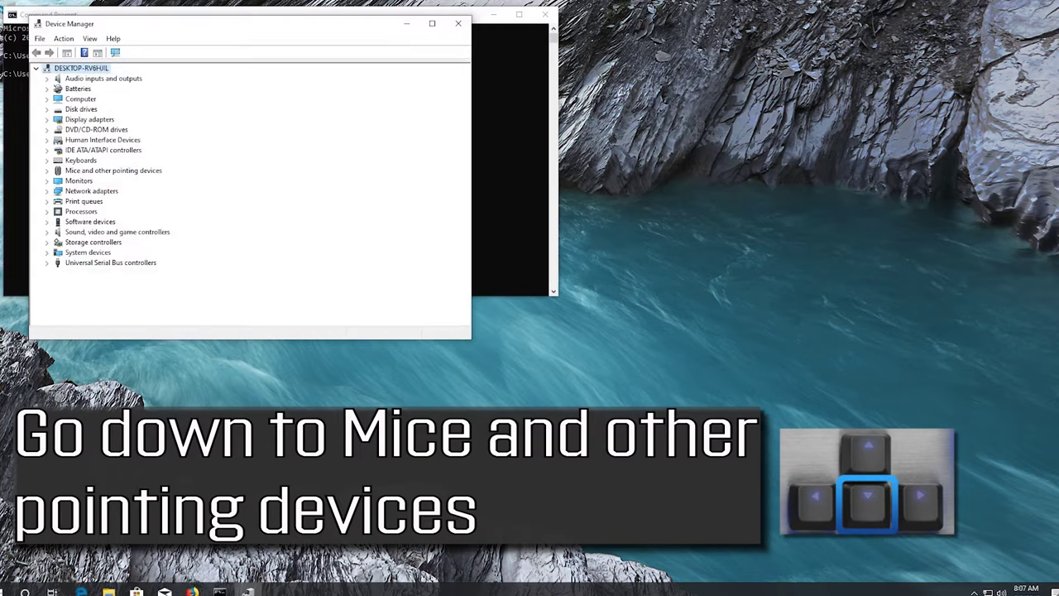
key(Down)
key(Down)
key(Down)
key(Down)
key(Down)
key(Down)
key(Down)
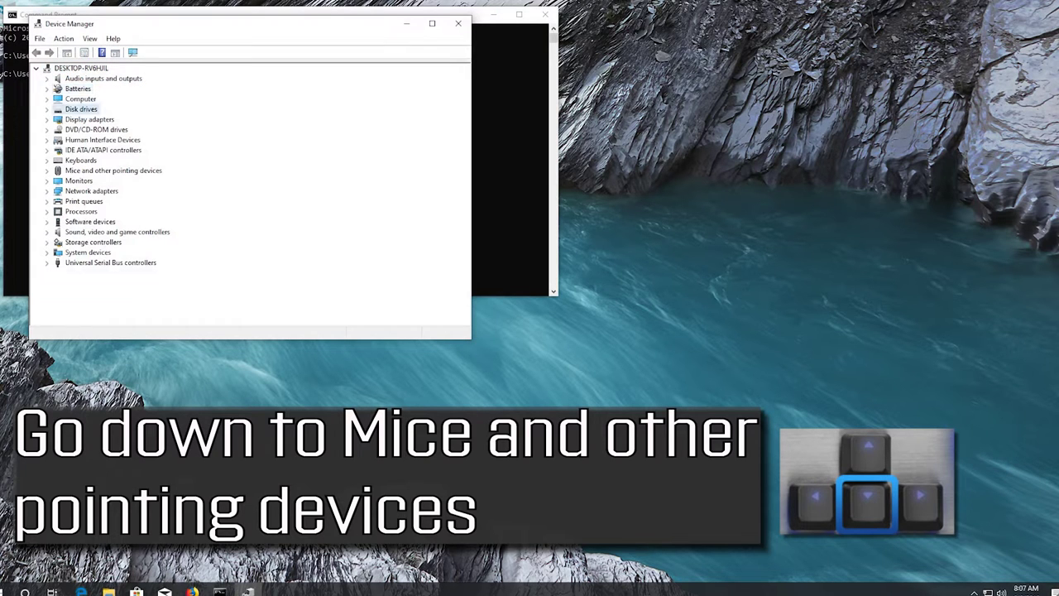
key(Down)
key(Down)
key(Down)
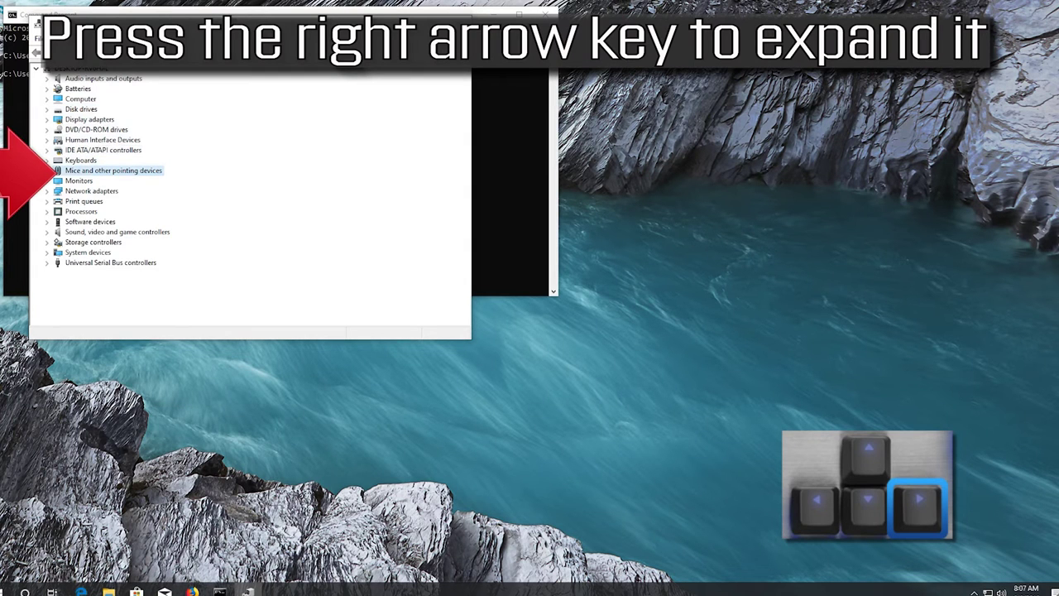
key(Right)
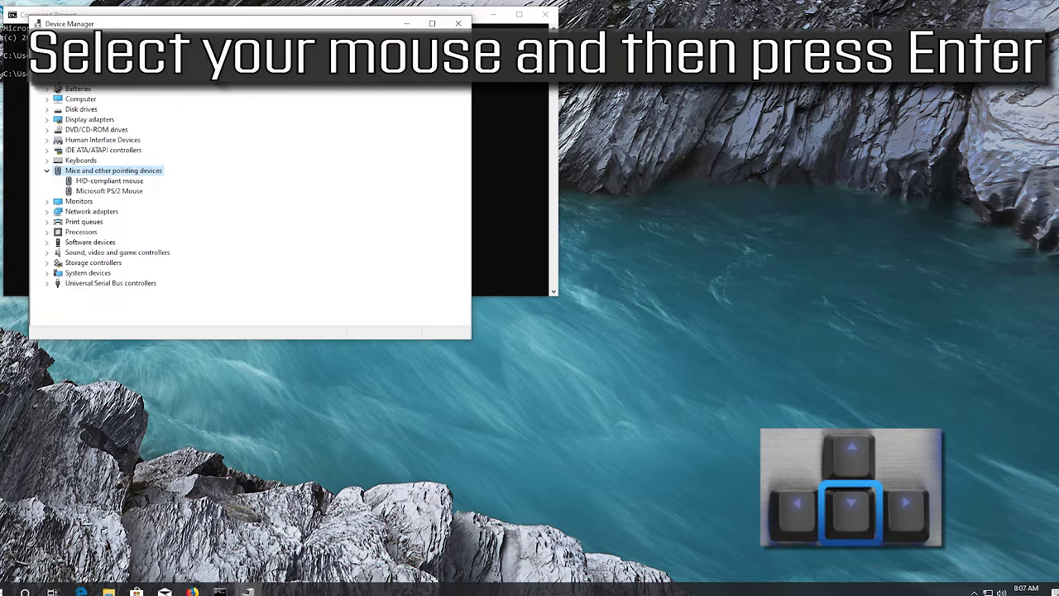
Open the properties of the Microsoft PS/2 Mouse and show its driver settings.
key(Down)
key(Down)
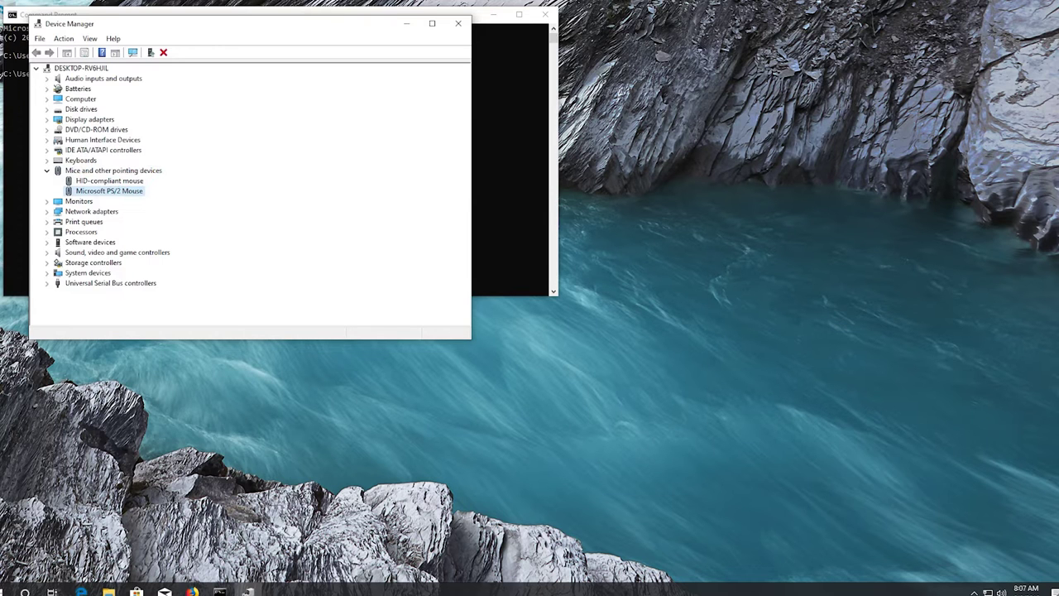
key(Return)
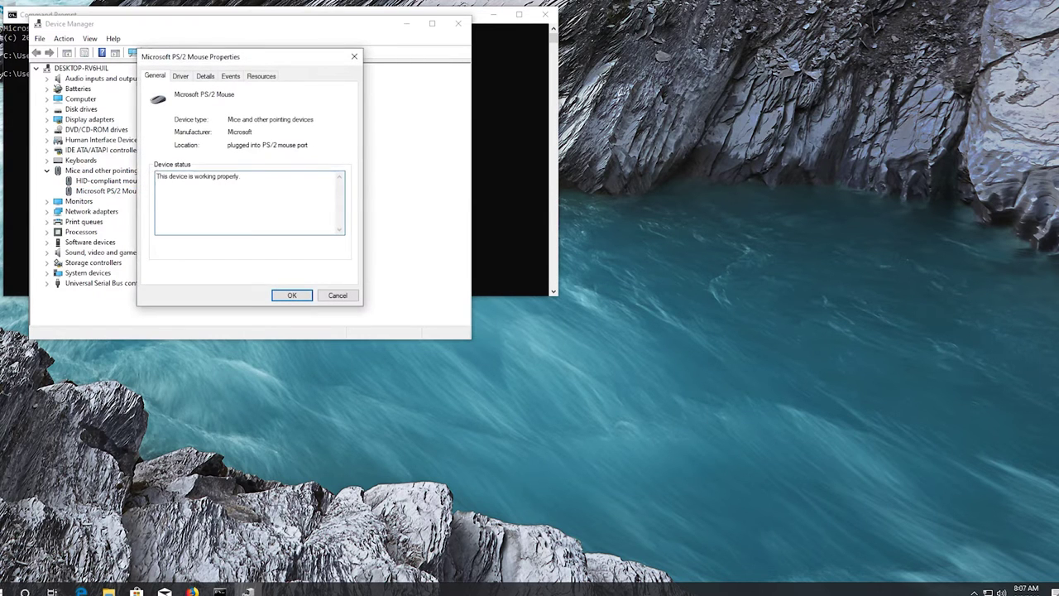
key(Tab)
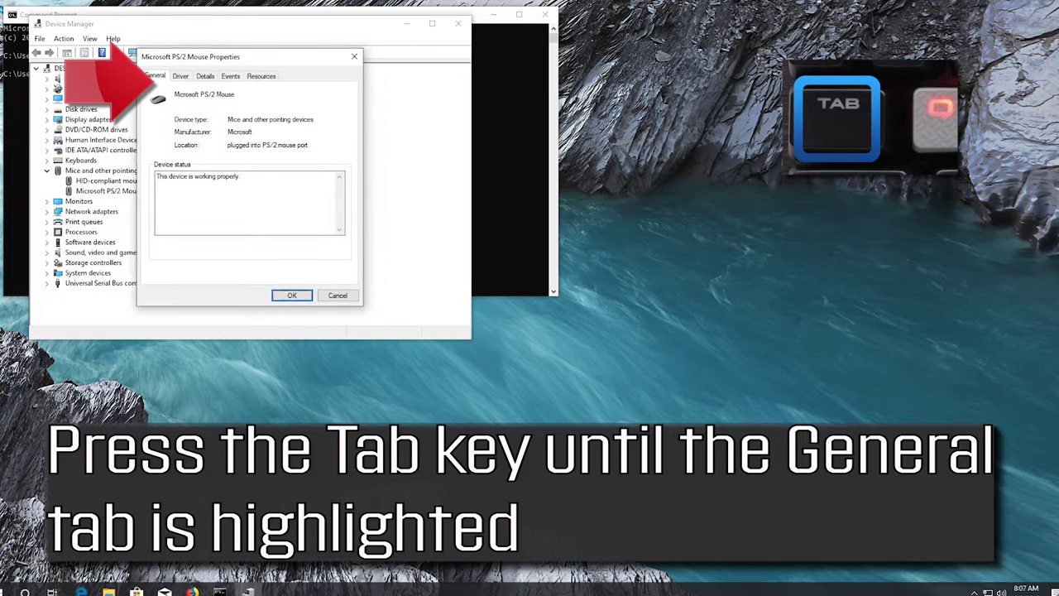
key(Tab)
key(Tab)
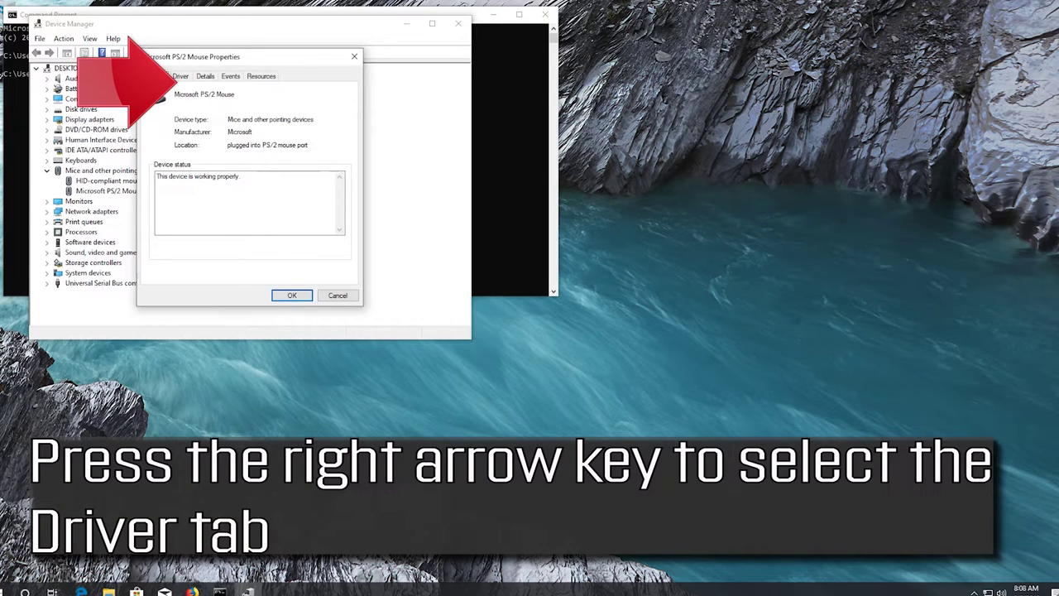
key(Right)
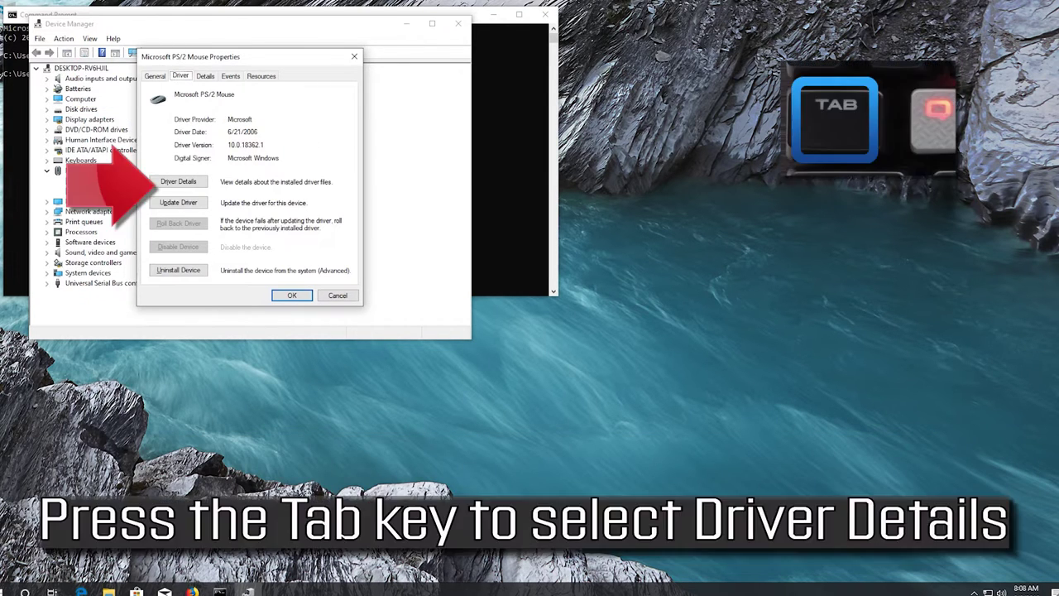
Start a driver update for the Microsoft PS/2 Mouse, searching automatically for updated driver software.
key(Tab)
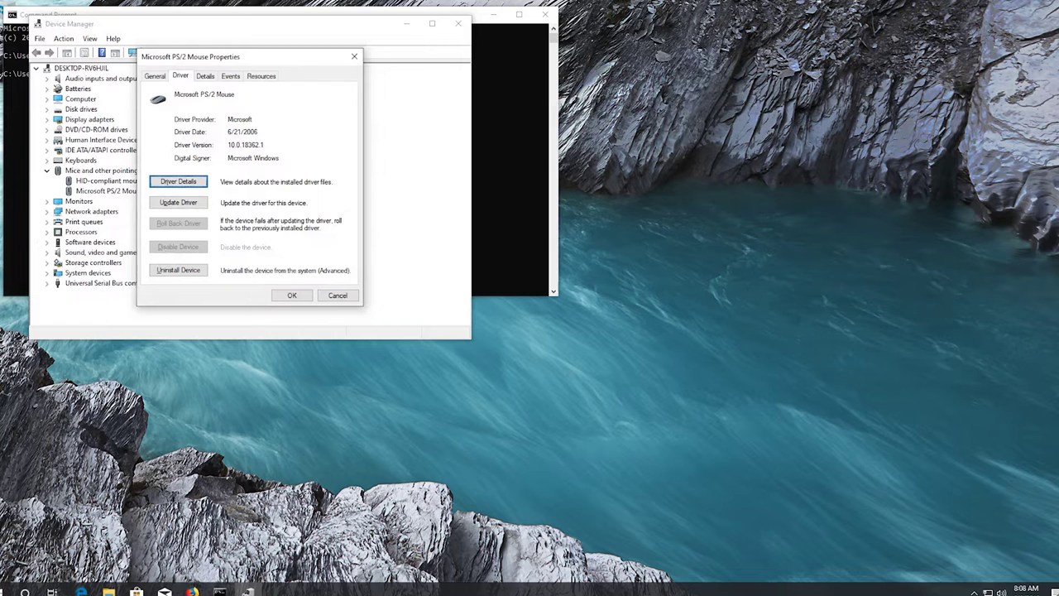
key(Down)
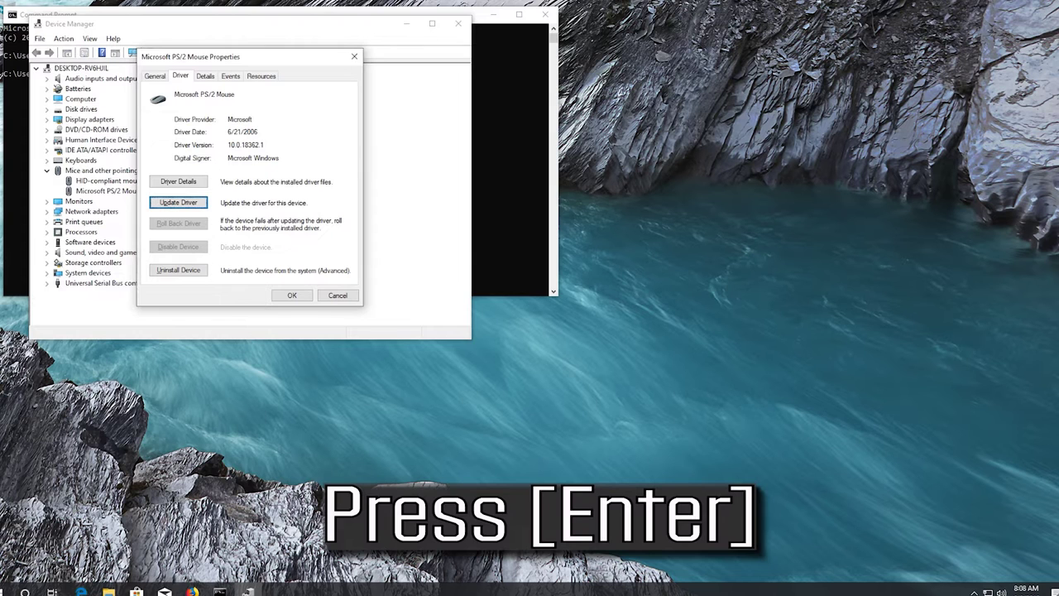
key(Return)
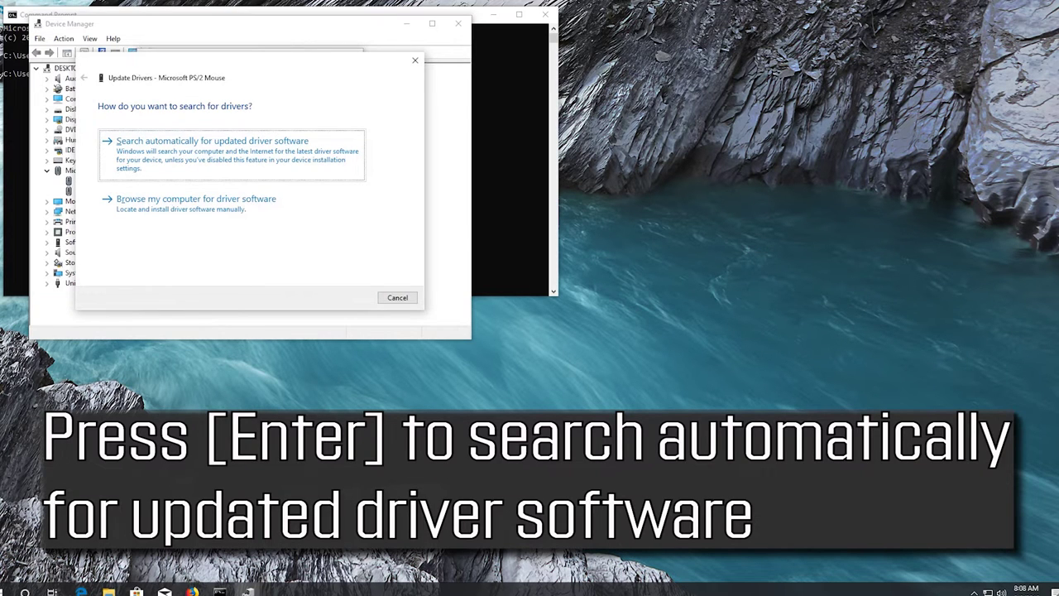
key(Return)
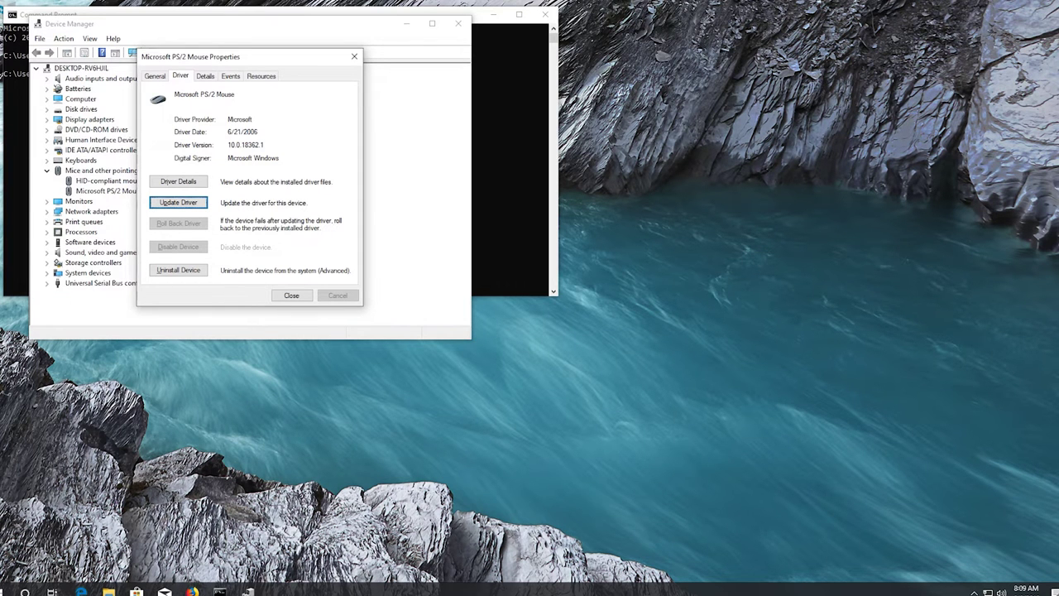
Restart the mouse driver update, browsing the computer for driver software and choosing from the list of available drivers.
key(Return)
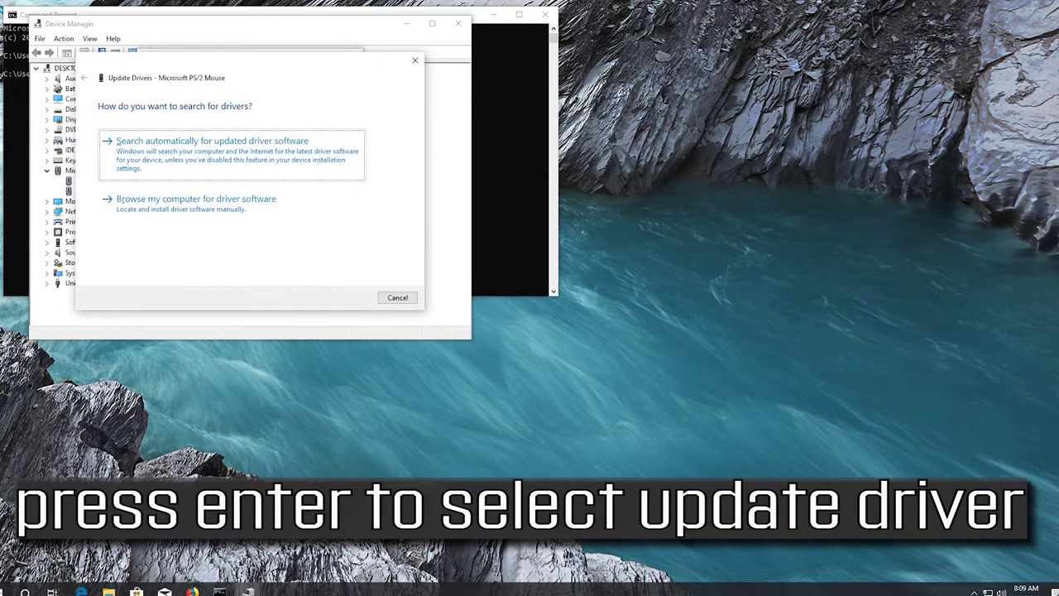
key(Tab)
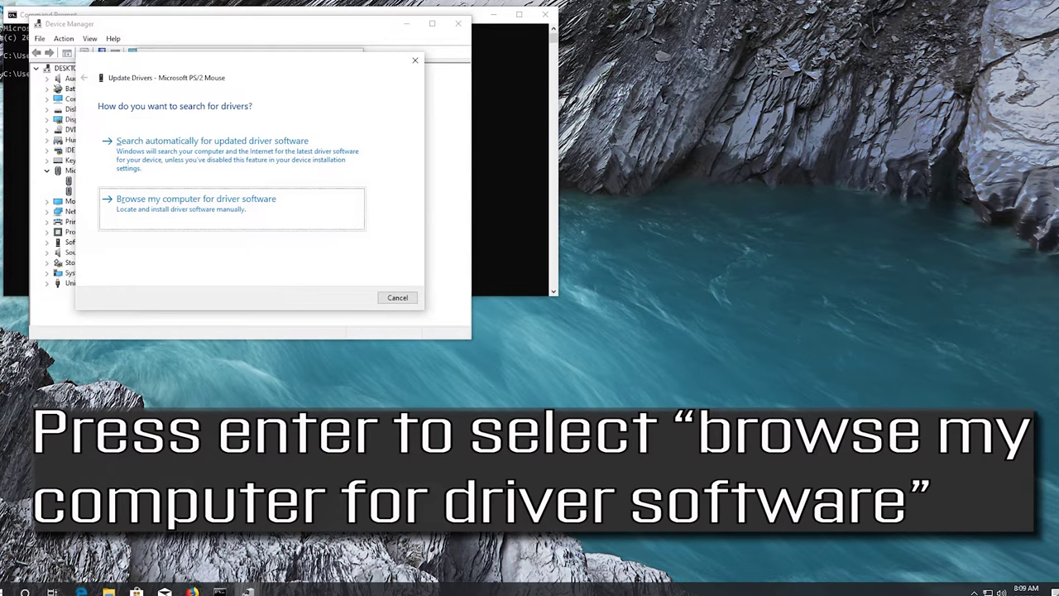
key(Return)
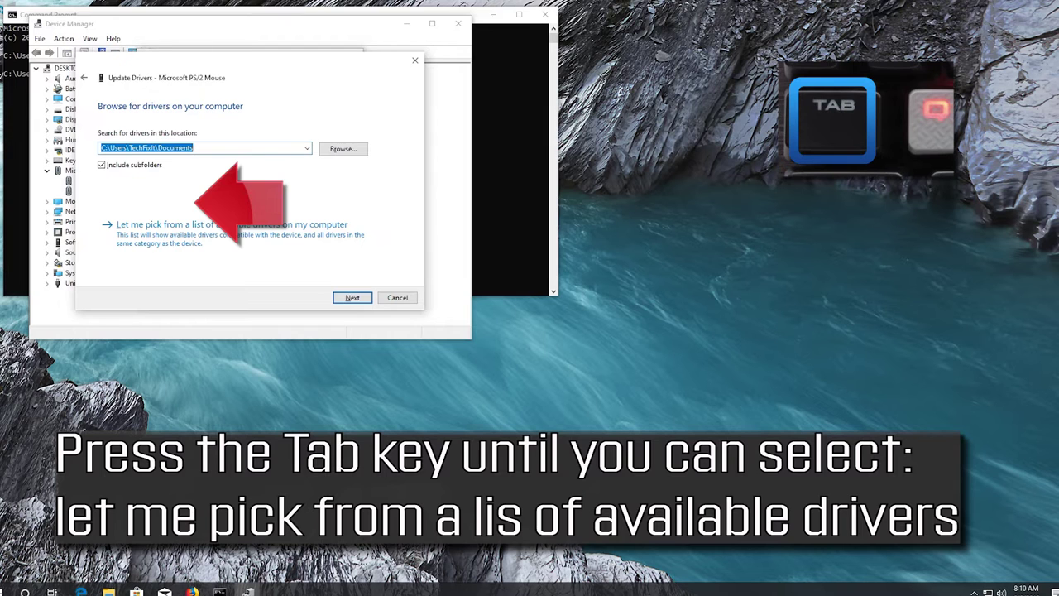
key(Tab)
key(Tab)
key(Tab)
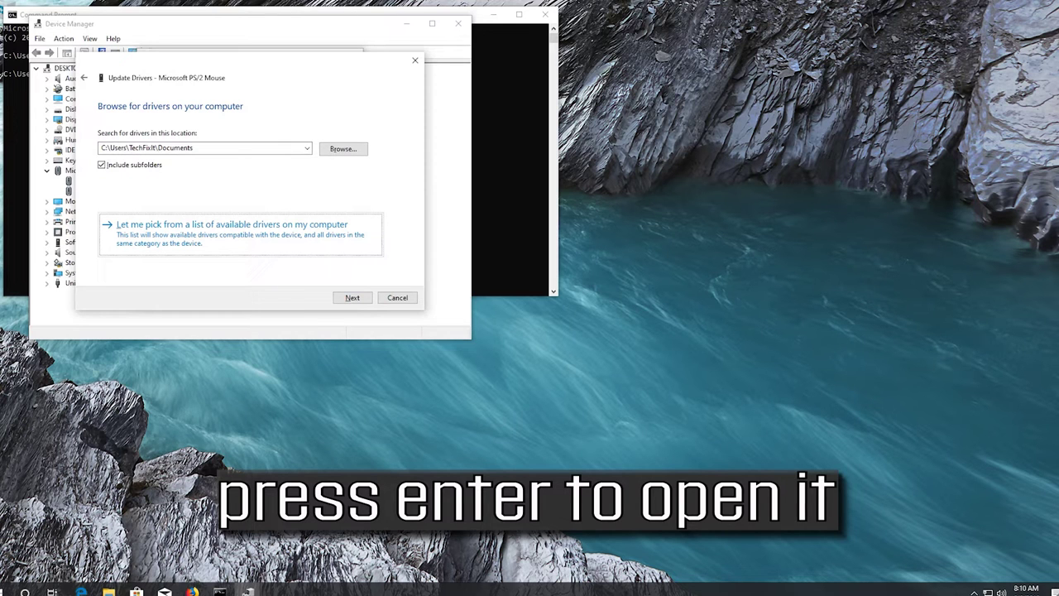
key(Return)
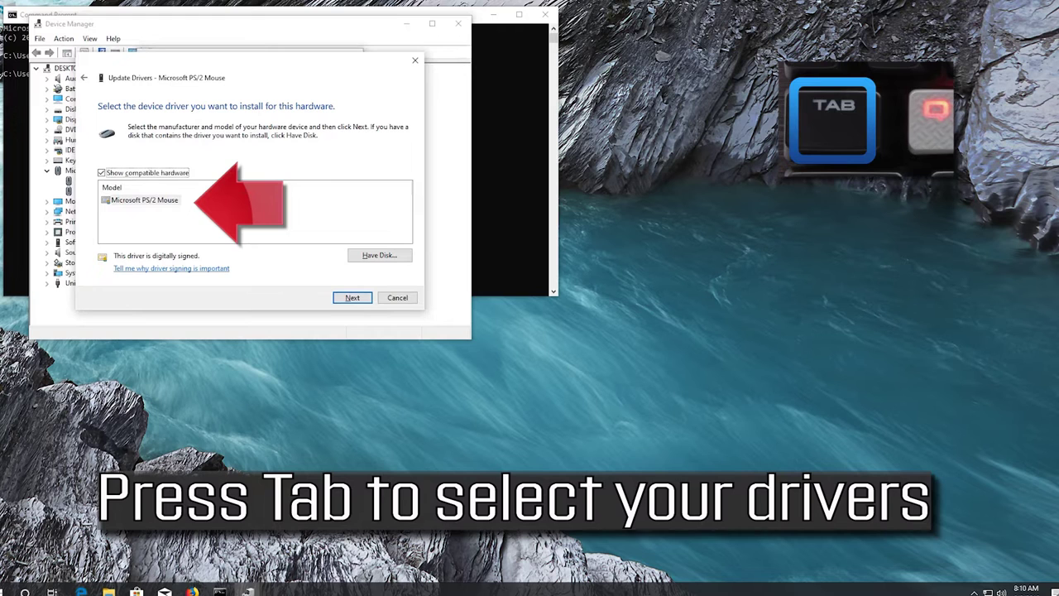
Select the compatible Microsoft PS/2 Mouse driver model and install it.
key(Tab)
key(Tab)
key(Tab)
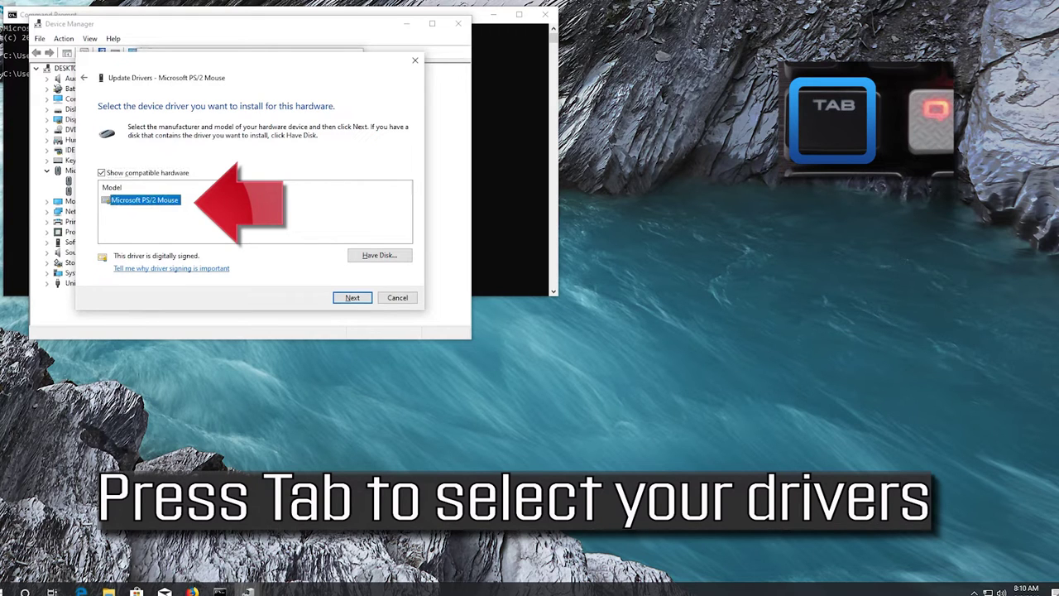
key(Tab)
key(Tab)
key(Tab)
key(Tab)
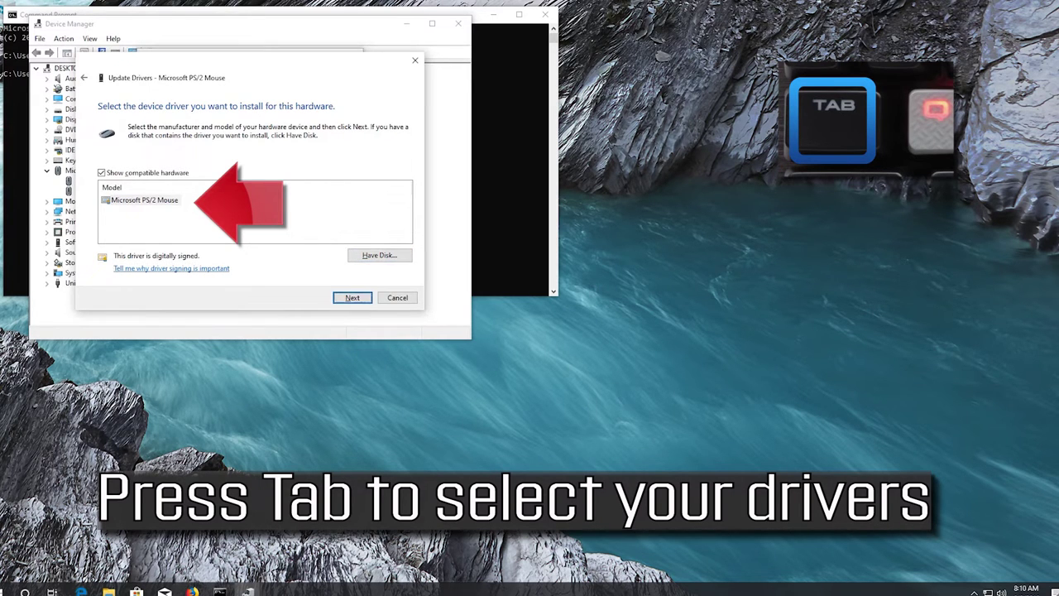
key(Tab)
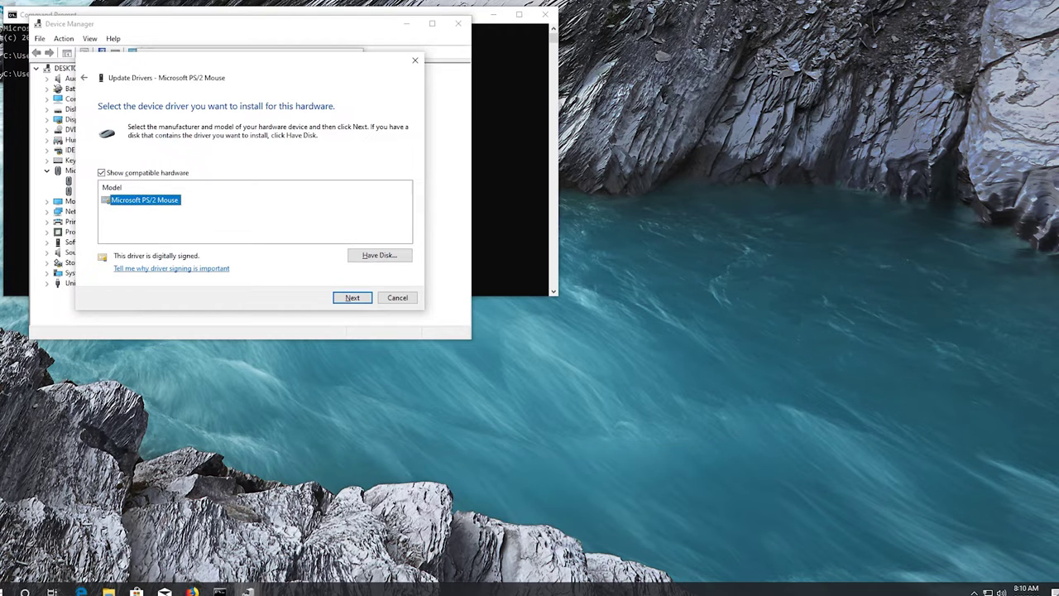
key(Return)
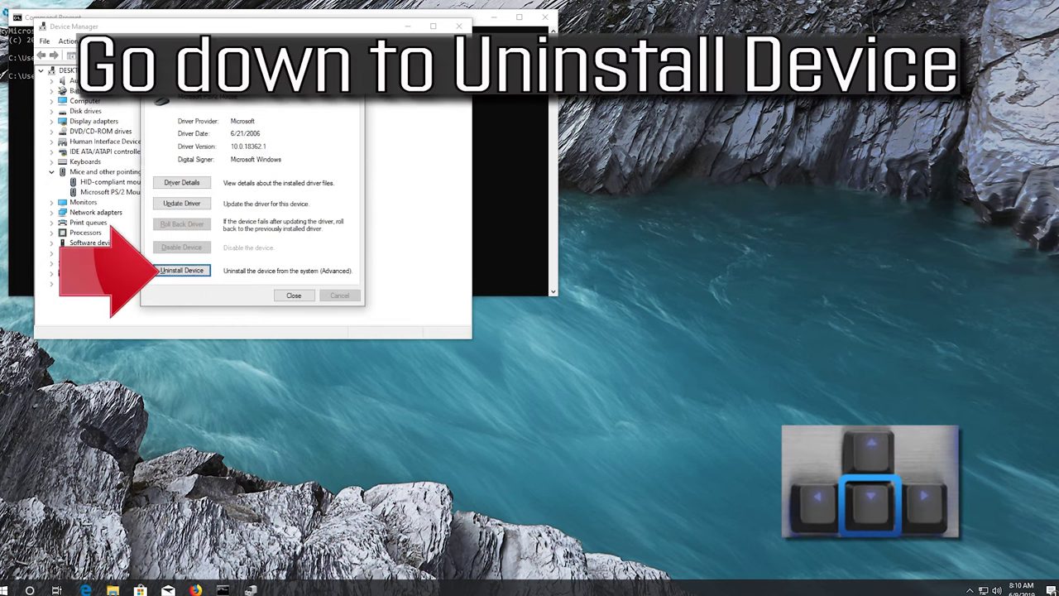
Uninstall the Microsoft PS/2 Mouse device and restart the computer to finish the removal.
key(Down)
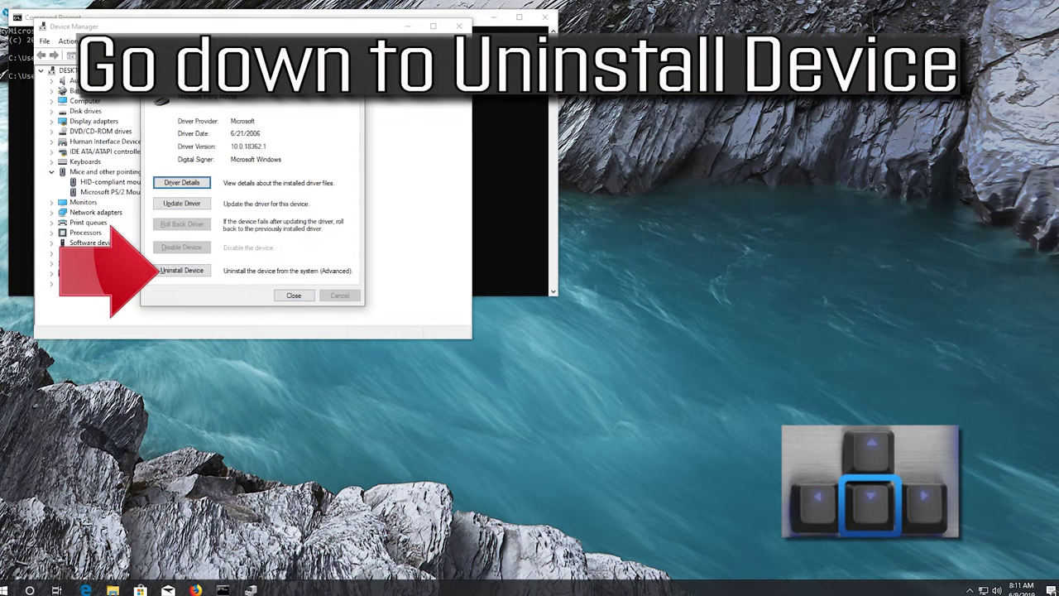
key(Down)
key(Down)
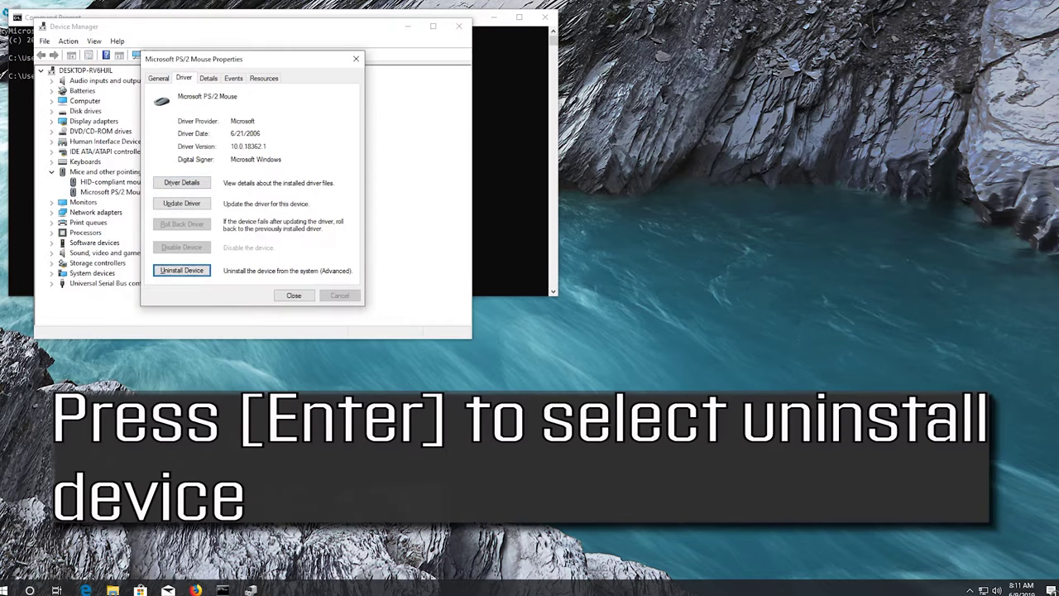
key(Return)
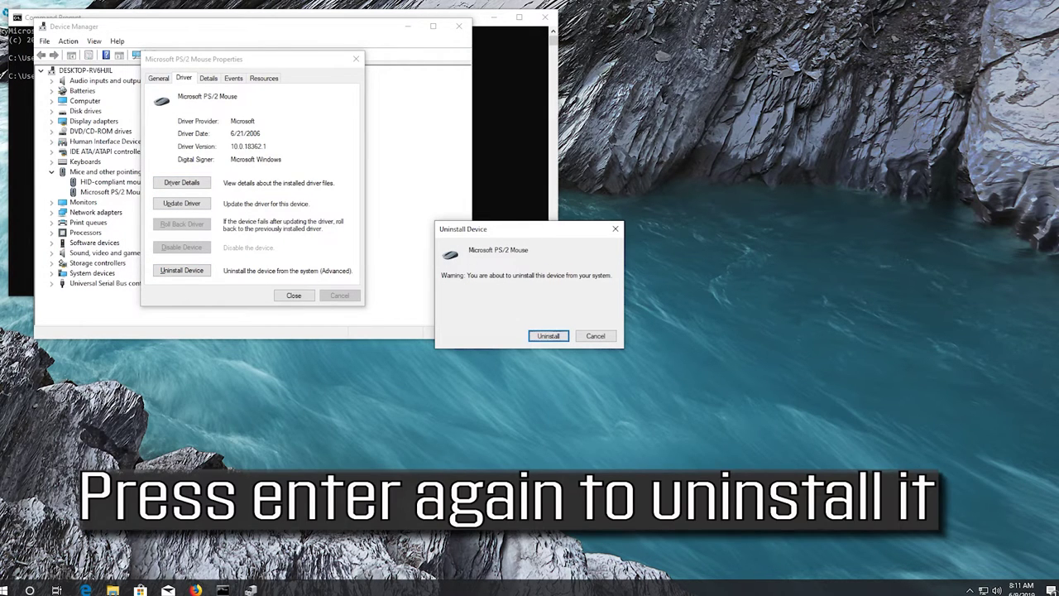
key(Return)
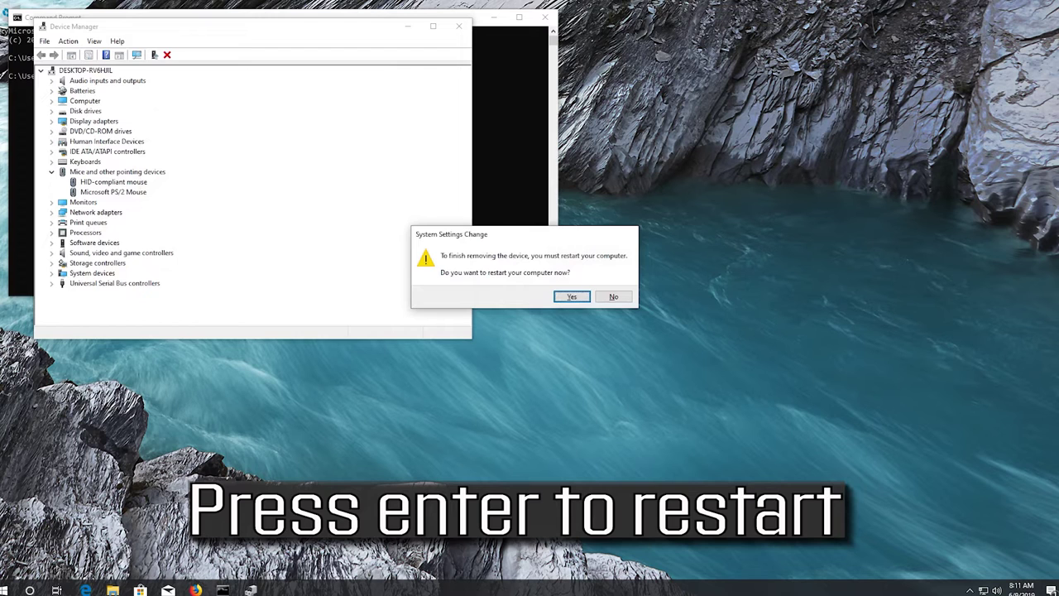
key(Return)
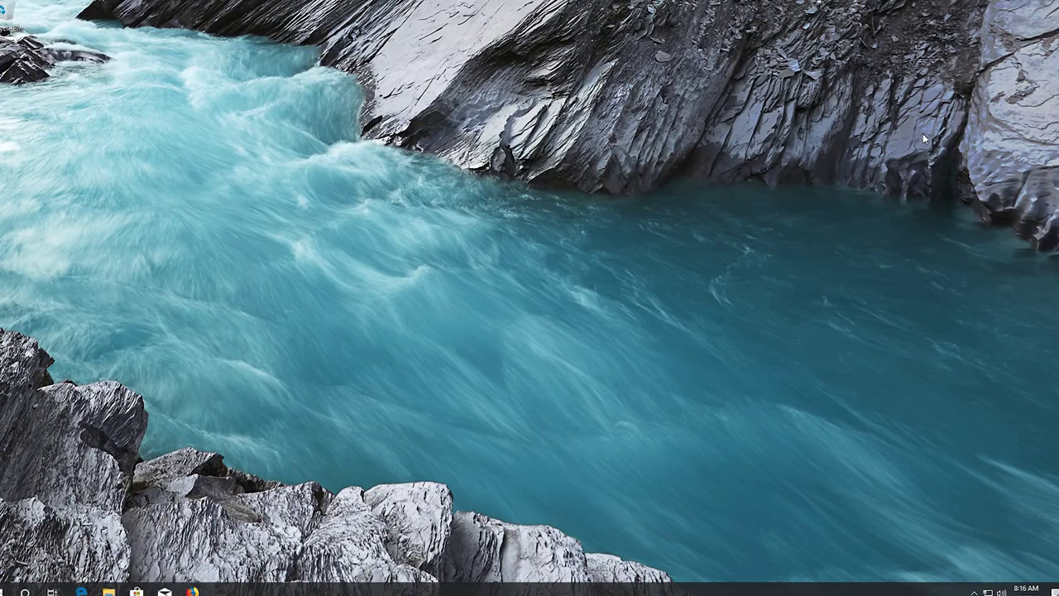
Open Registry Editor by searching for regedit and allow it to make changes to the device.
key(super)
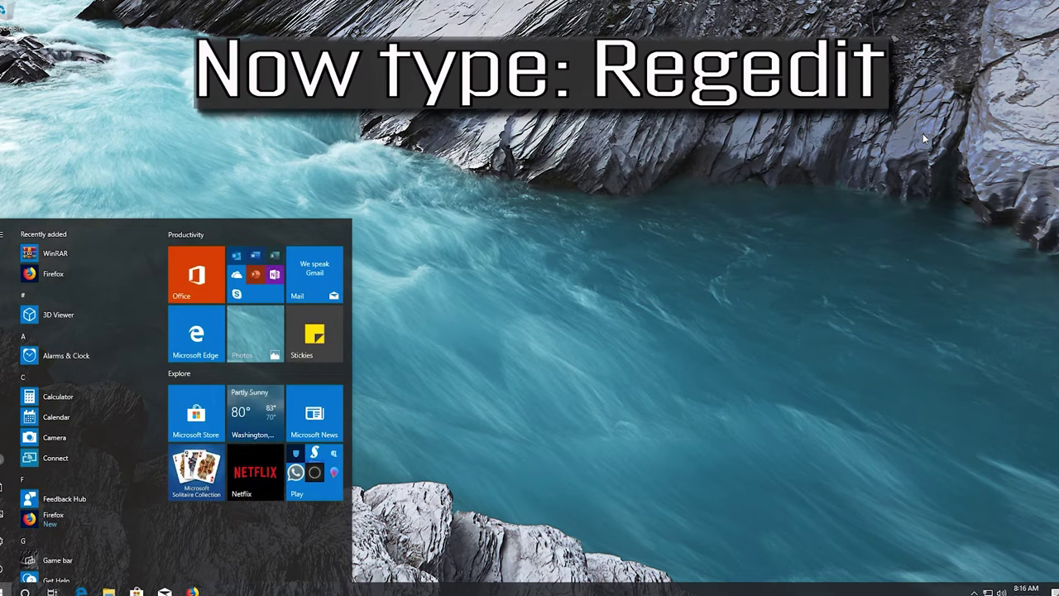
text(regedit)
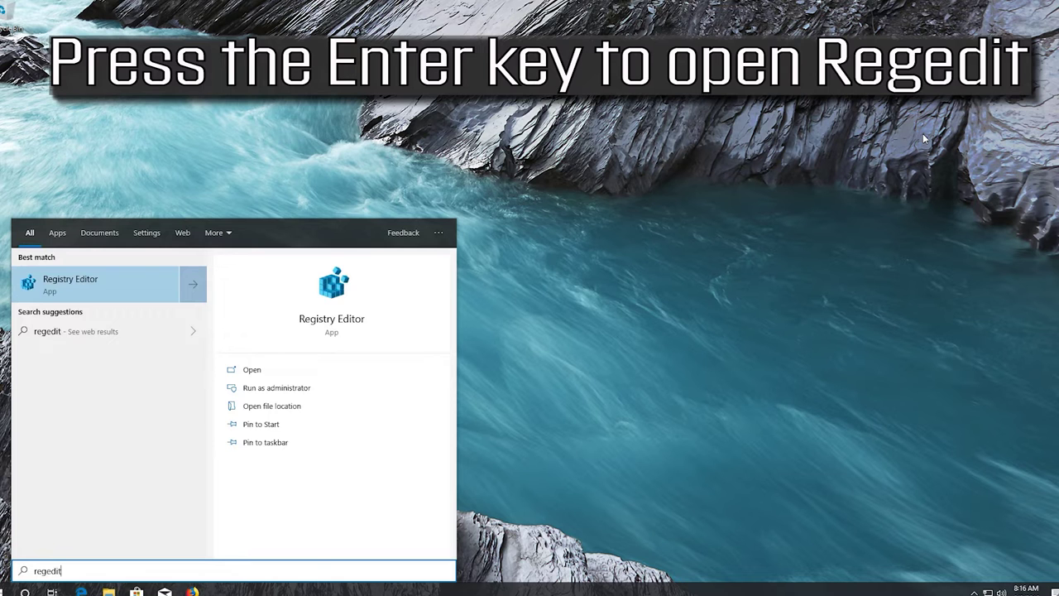
key(Return)
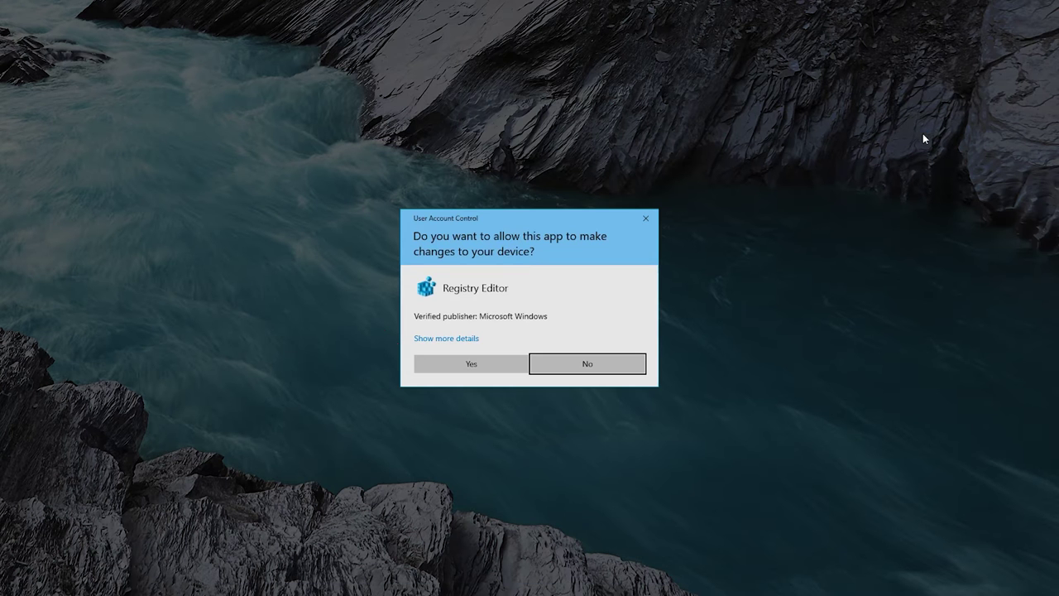
key(Left)
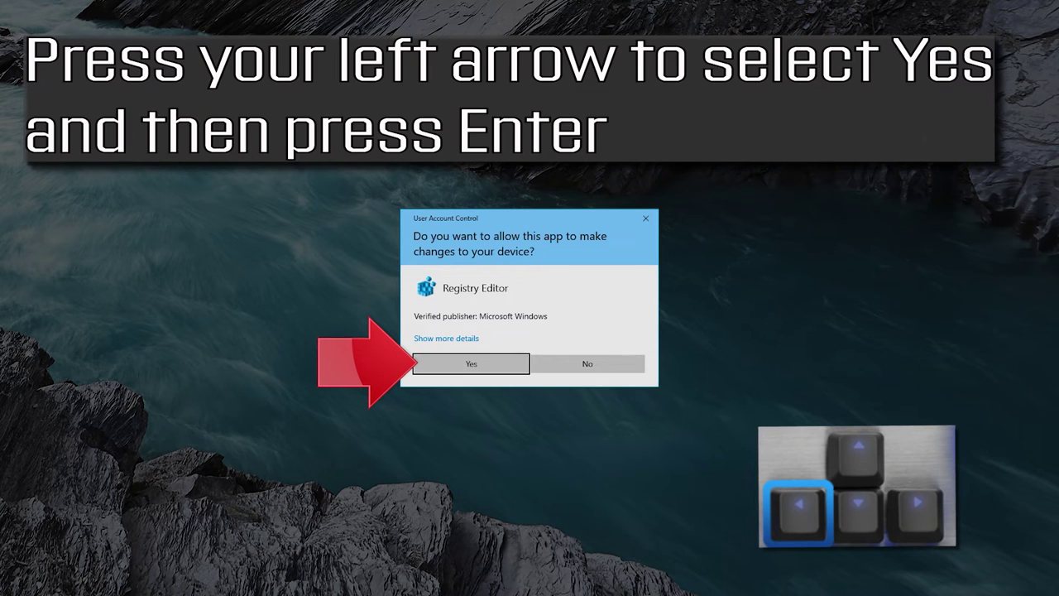
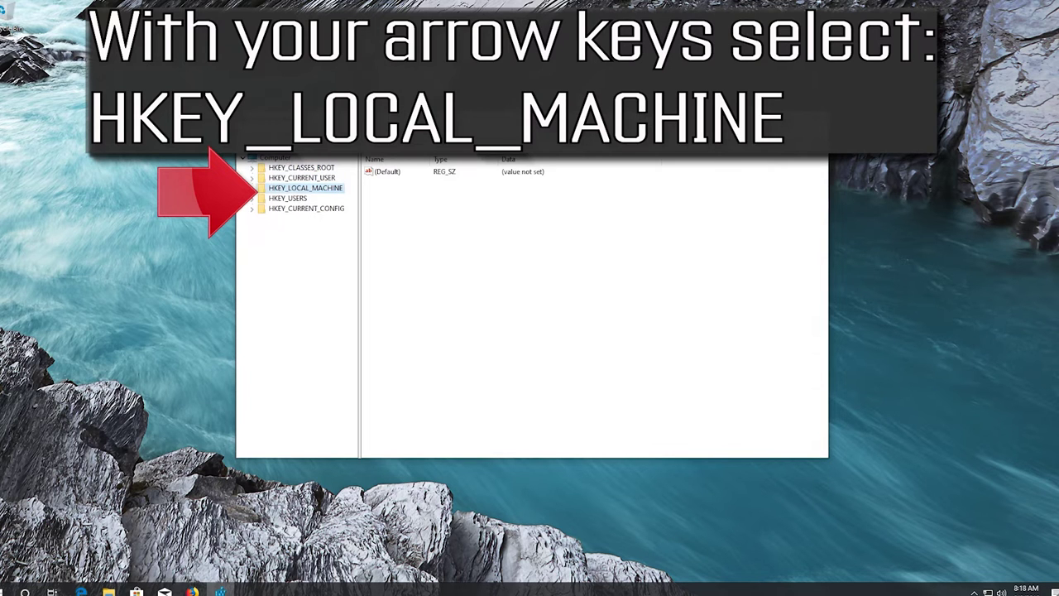
Expand HKEY_LOCAL_MACHINE in the registry tree, and expand its SOFTWARE key.
key(Right)
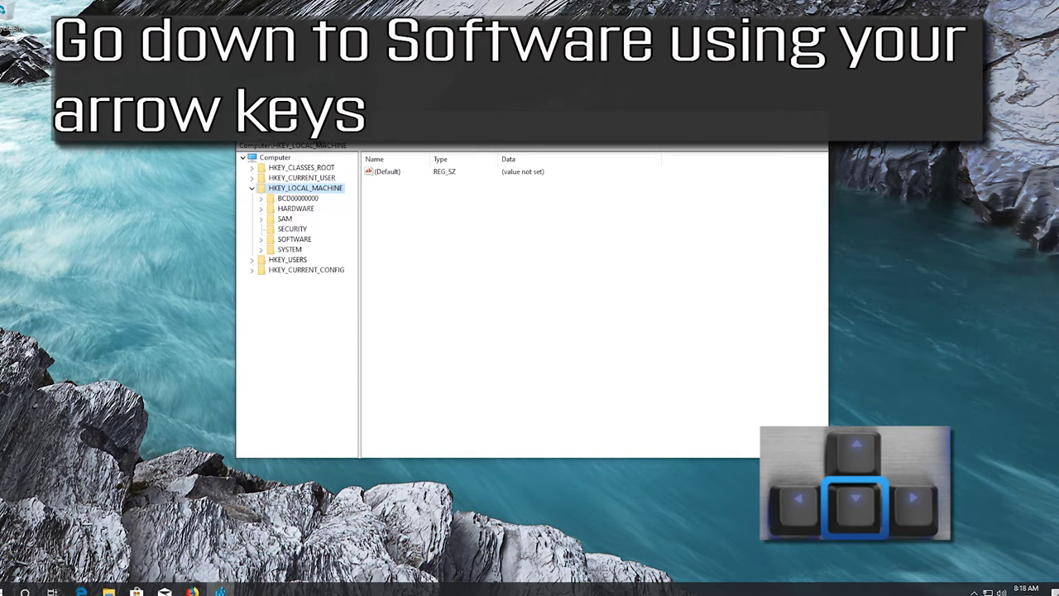
key(Down)
key(Down)
key(Down)
key(Down)
key(Down)
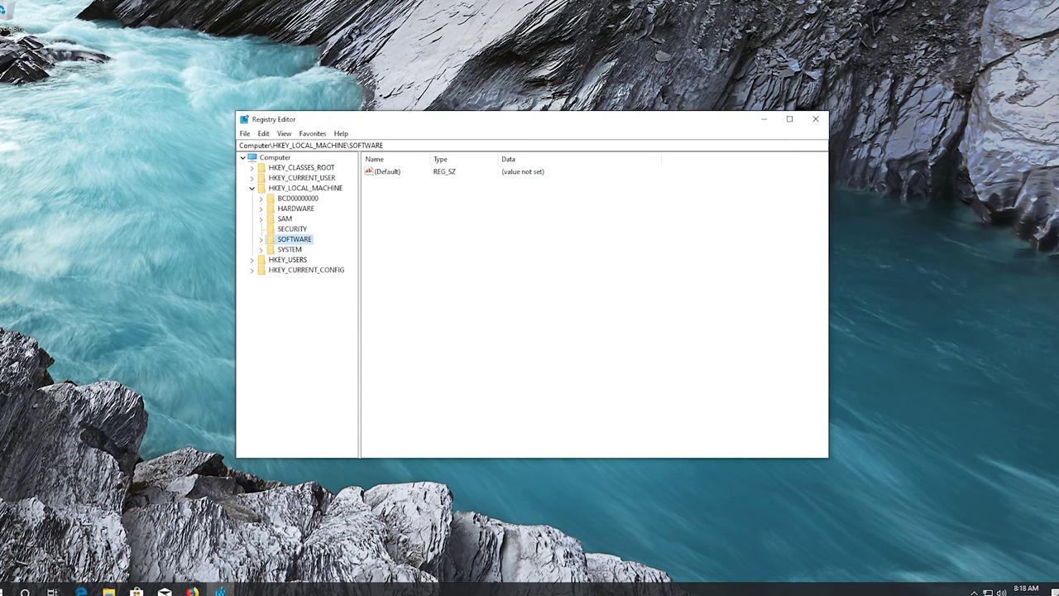
key(Right)
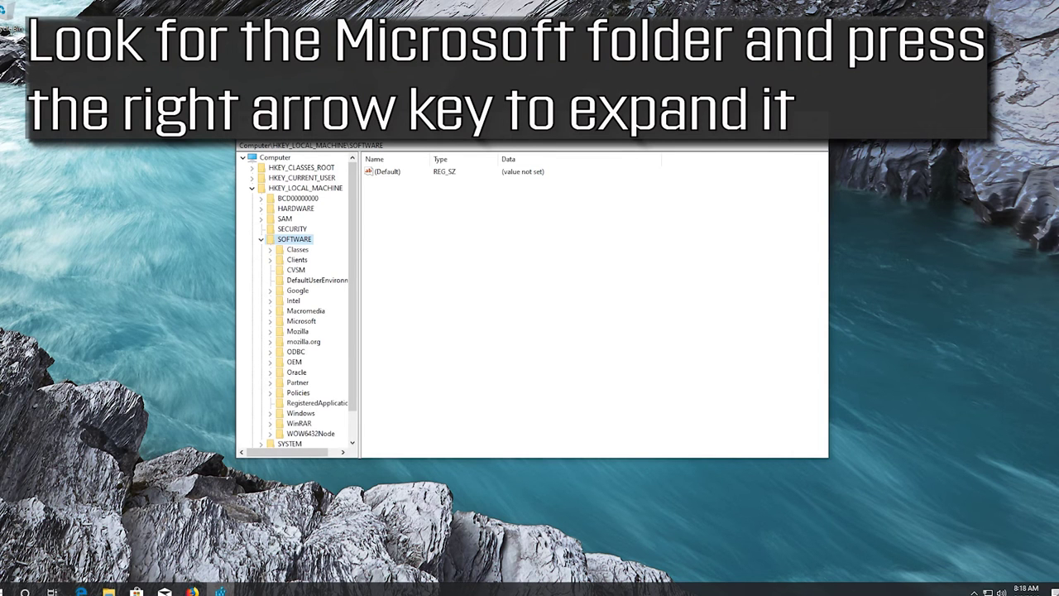
Select the Microsoft key under HKEY_LOCAL_MACHINE\SOFTWARE and expand it.
key(Down)
key(Down)
key(Down)
key(Down)
key(Down)
key(Down)
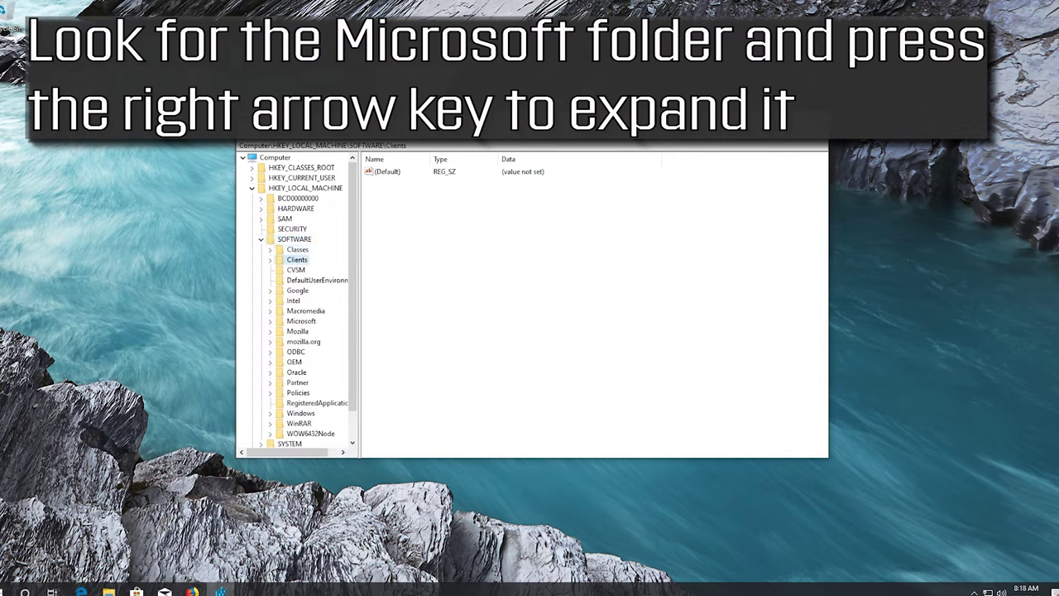
key(Down)
key(Down)
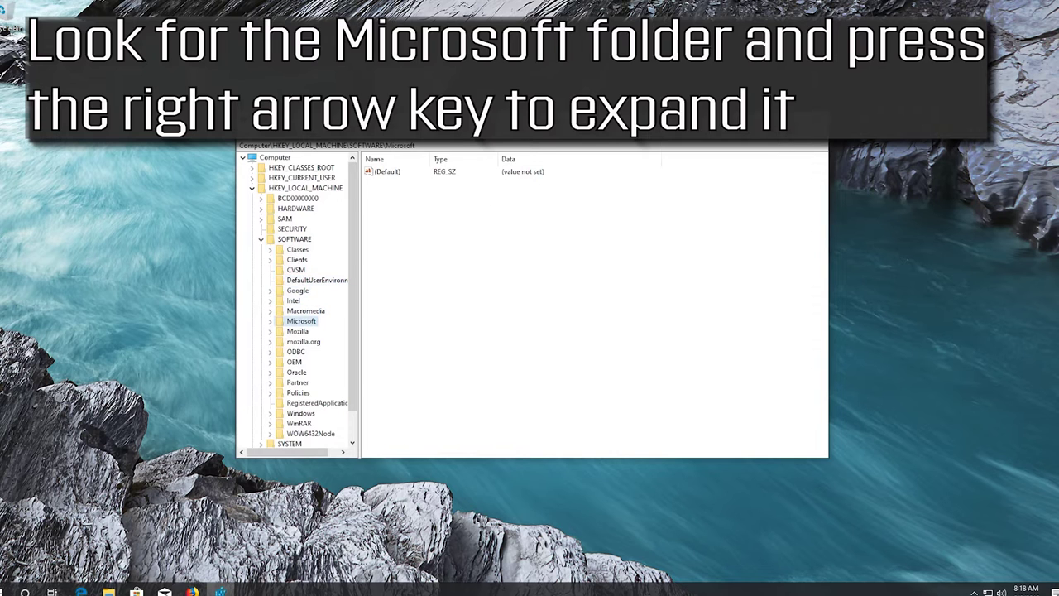
key(Right)
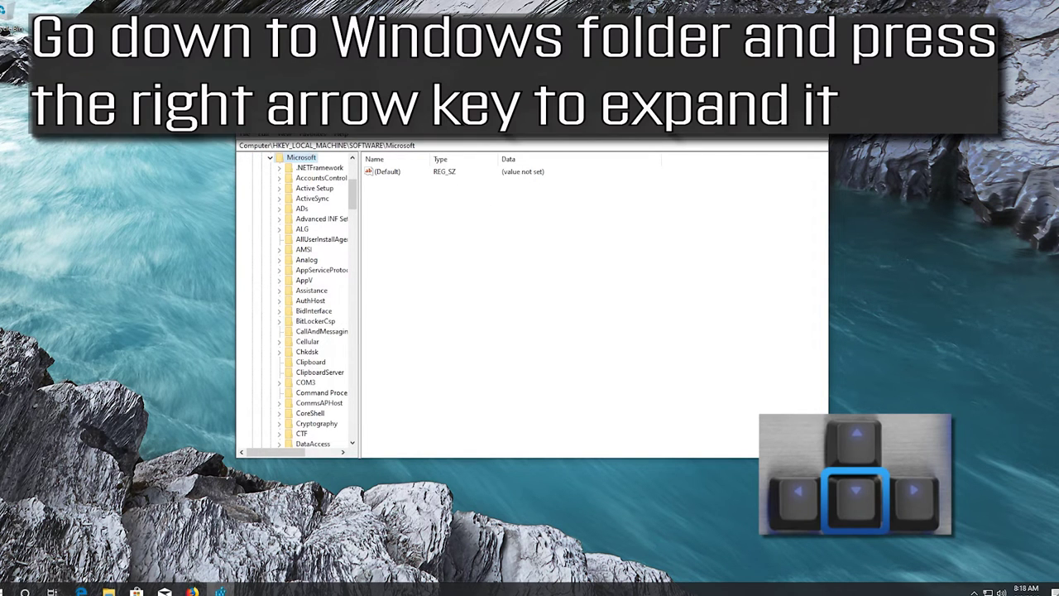
Select the Windows key under HKEY_LOCAL_MACHINE\SOFTWARE\Microsoft and expand it.
key(Down)
key(Down)
key(Down)
key(Down)
key(Down)
key(Down)
key(Down)
key(Down)
key(Down)
key(Down)
key(Down)
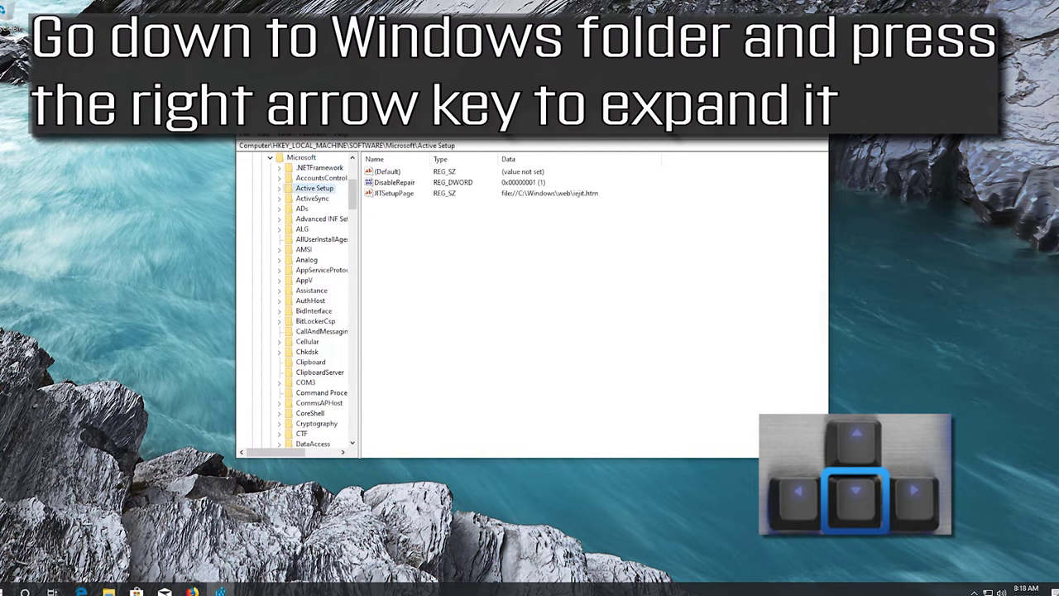
key(Down)
key(Down)
key(Down)
key(Down)
key(Down)
key(Down)
key(Down)
key(Down)
key(Down)
key(Down)
key(Down)
key(Down)
key(Down)
key(Down)
key(Down)
key(Down)
key(Down)
key(Down)
key(Down)
key(Down)
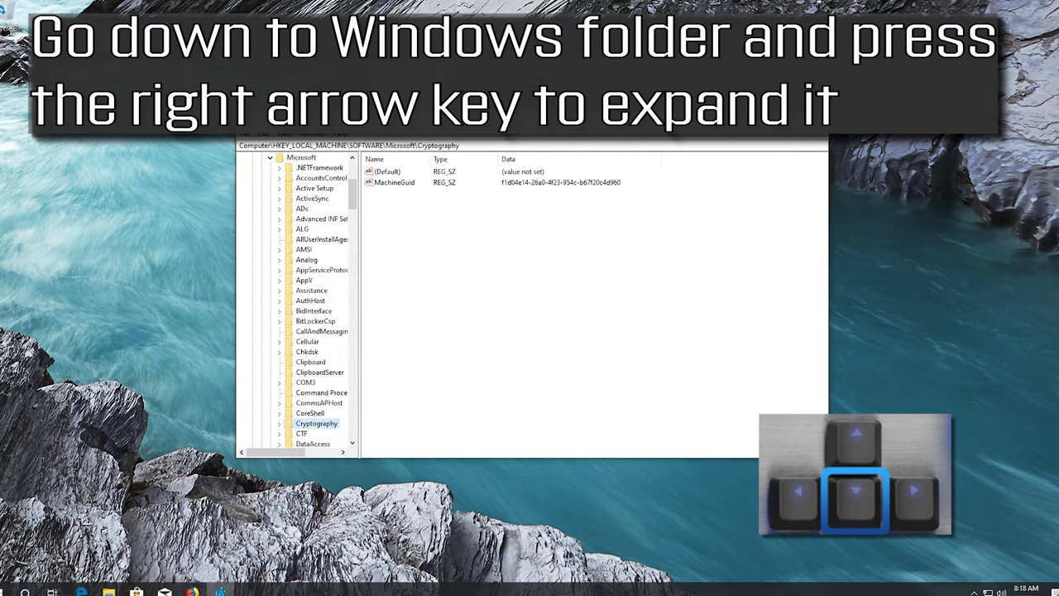
key(Down)
key(Down)
key(Down)
key(Down)
key(Down)
key(Down)
key(Down)
key(Down)
key(Down)
key(Down)
key(Down)
key(Down)
key(Down)
key(Down)
key(Down)
key(Down)
key(Down)
key(Down)
key(Down)
key(Down)
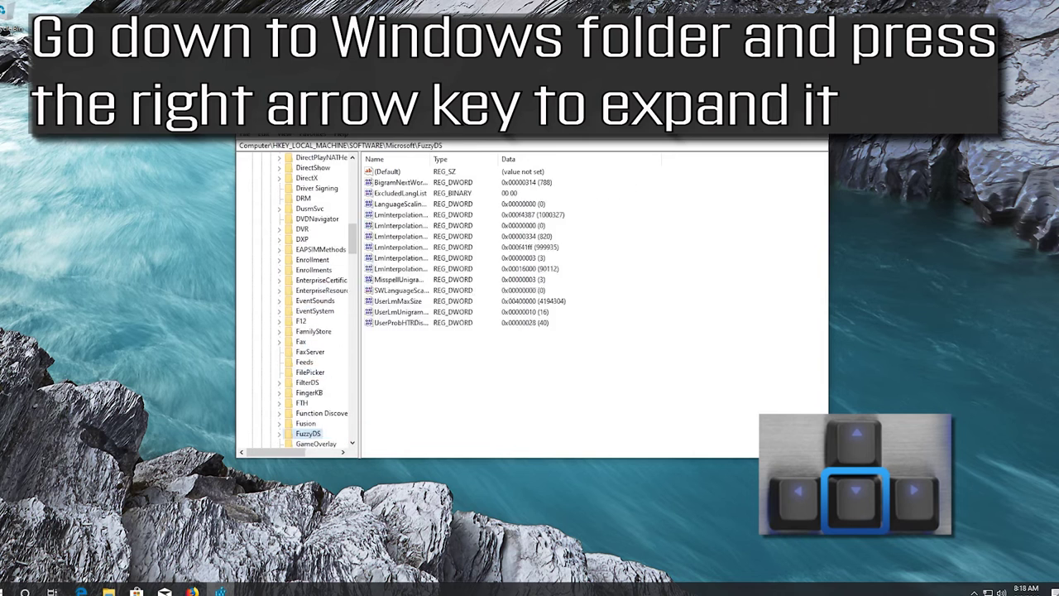
key(Down)
key(Down)
key(Down)
key(Down)
key(Down)
key(Down)
key(Down)
key(Down)
key(Down)
key(Down)
key(Down)
key(Down)
key(Down)
key(Down)
key(Down)
key(Down)
key(Down)
key(Down)
key(Down)
key(Down)
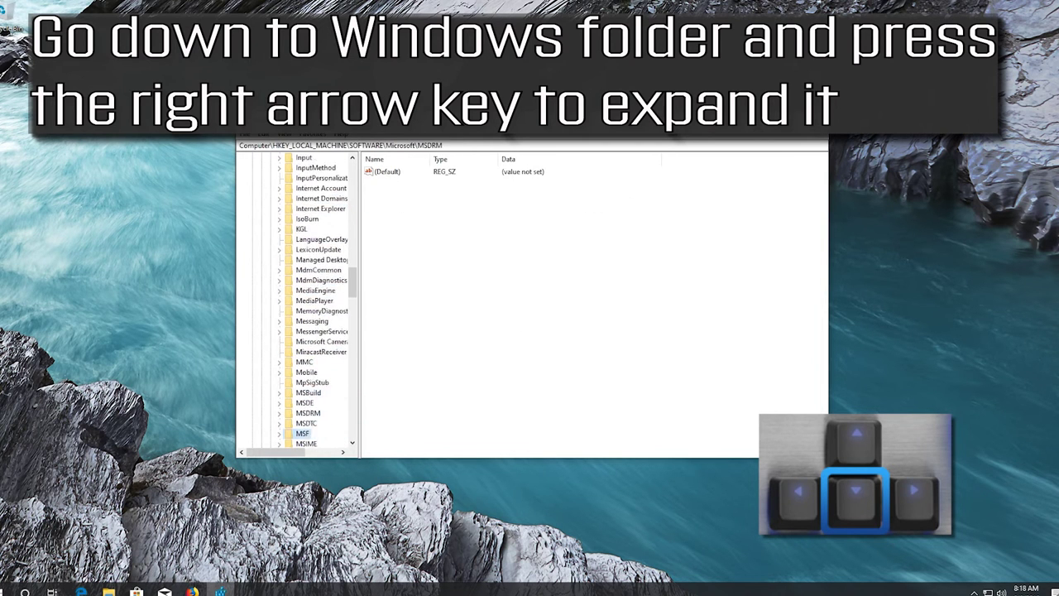
key(Down)
key(Down)
key(Down)
key(Down)
key(Down)
key(Down)
key(Down)
key(Down)
key(Down)
key(Down)
key(Down)
key(Down)
key(Down)
key(Down)
key(Down)
key(Down)
key(Down)
key(Down)
key(Down)
key(Down)
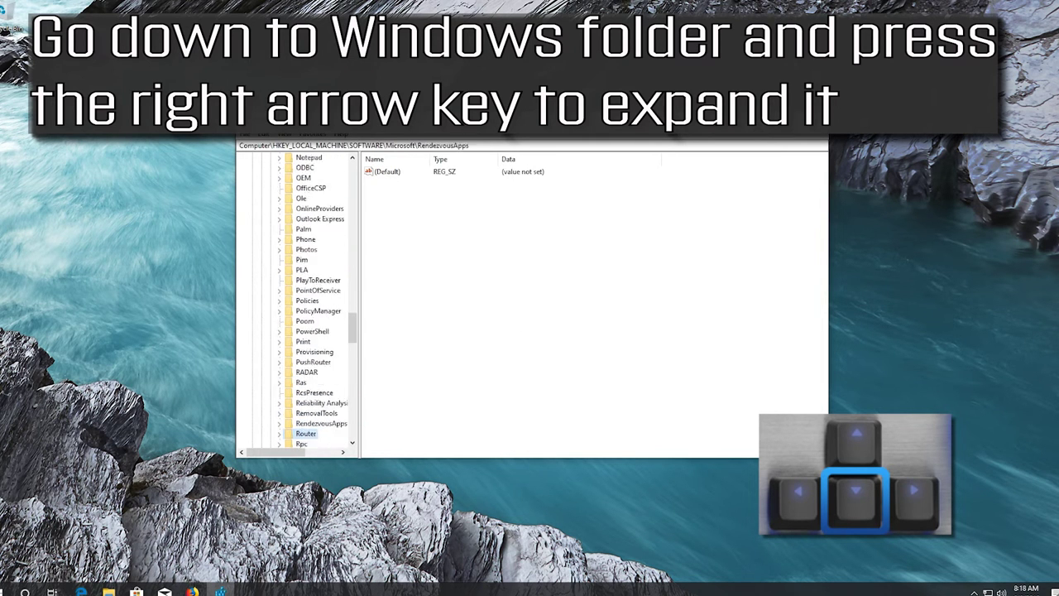
key(Down)
key(Down)
key(Down)
key(Down)
key(Down)
key(Down)
key(Down)
key(Down)
key(Down)
key(Down)
key(Down)
key(Down)
key(Down)
key(Down)
key(Down)
key(Down)
key(Down)
key(Down)
key(Down)
key(Down)
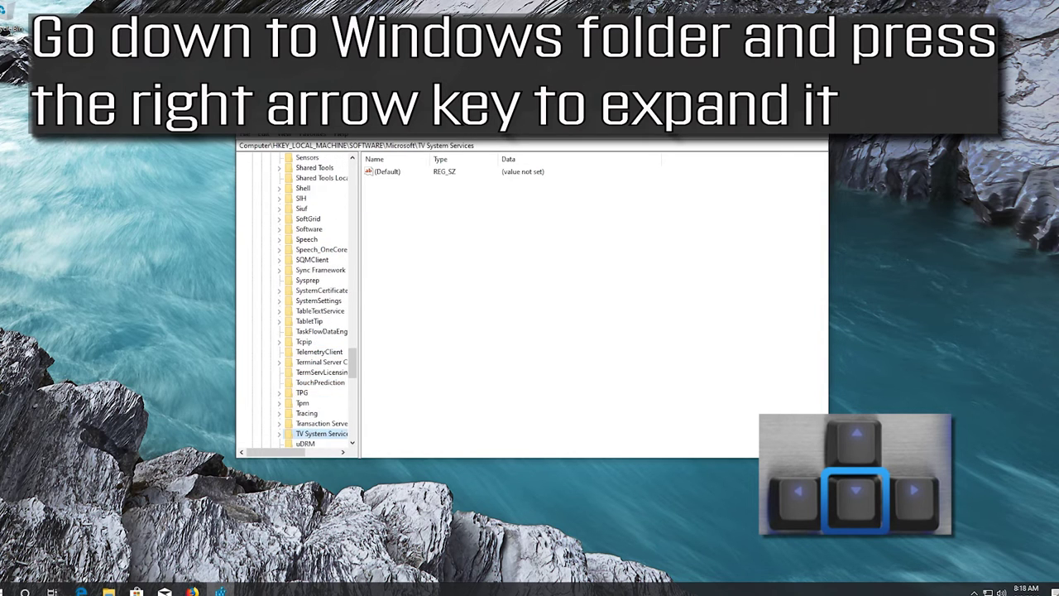
key(Down)
key(Down)
key(Down)
key(Down)
key(Down)
key(Down)
key(Down)
key(Down)
key(Down)
key(Down)
key(Down)
key(Down)
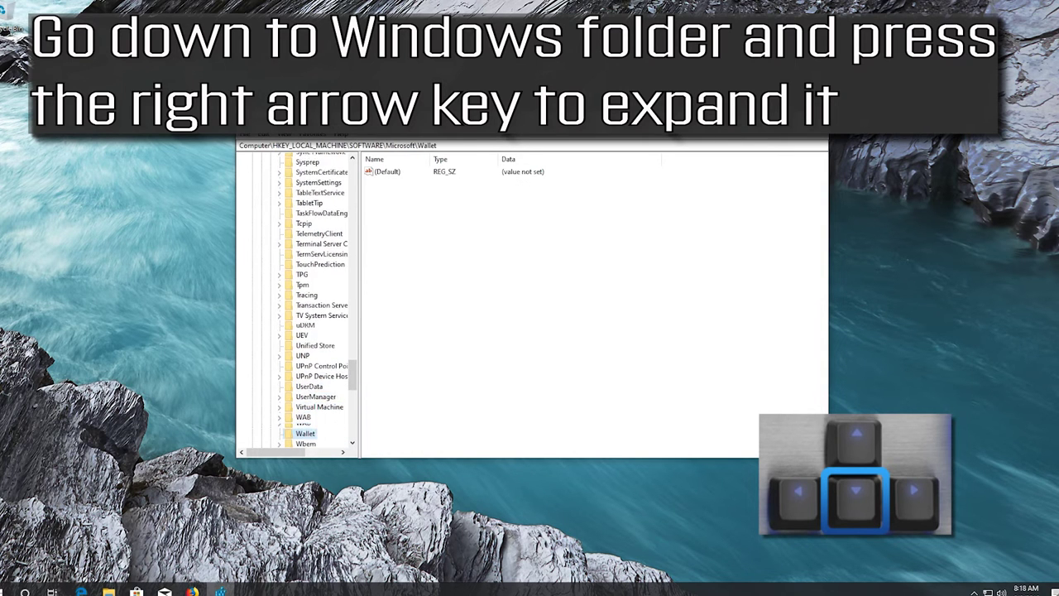
key(Up)
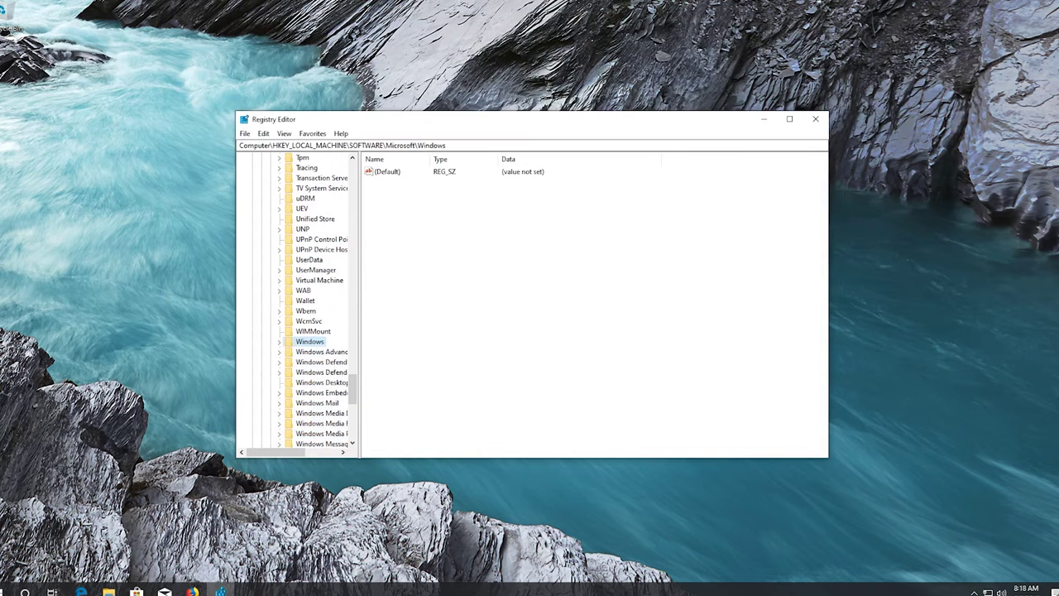
key(Right)
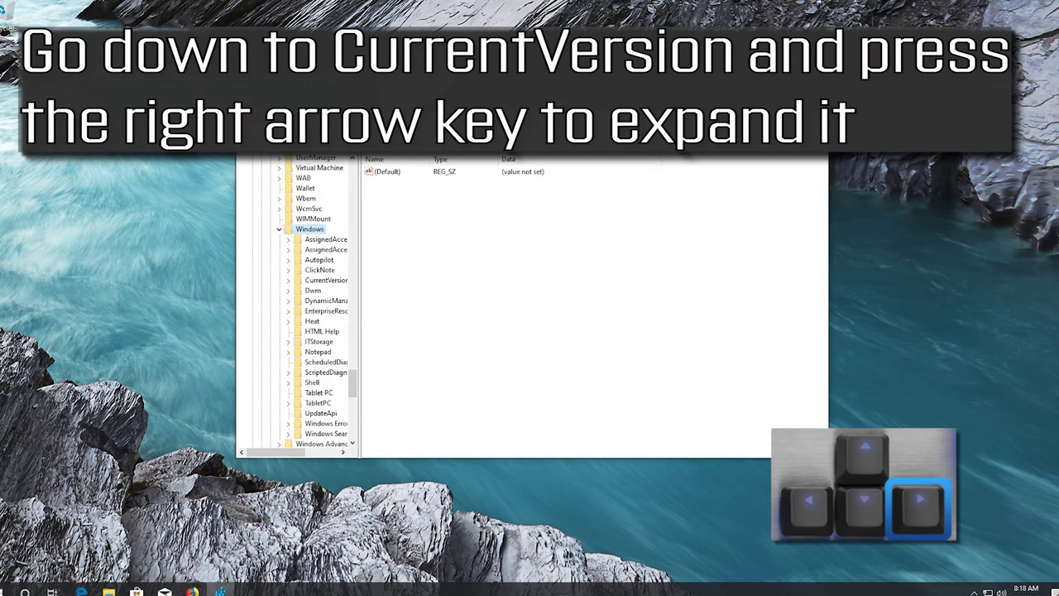
Select the CurrentVersion key under the Windows key and expand it.
key(Down)
key(Down)
key(Down)
key(Down)
key(Down)
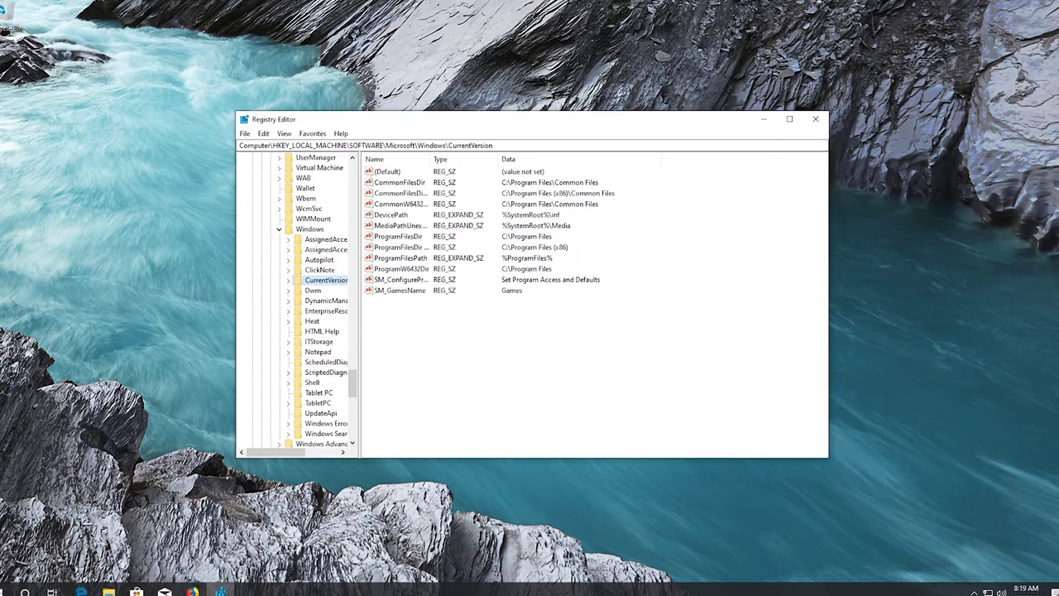
key(Right)
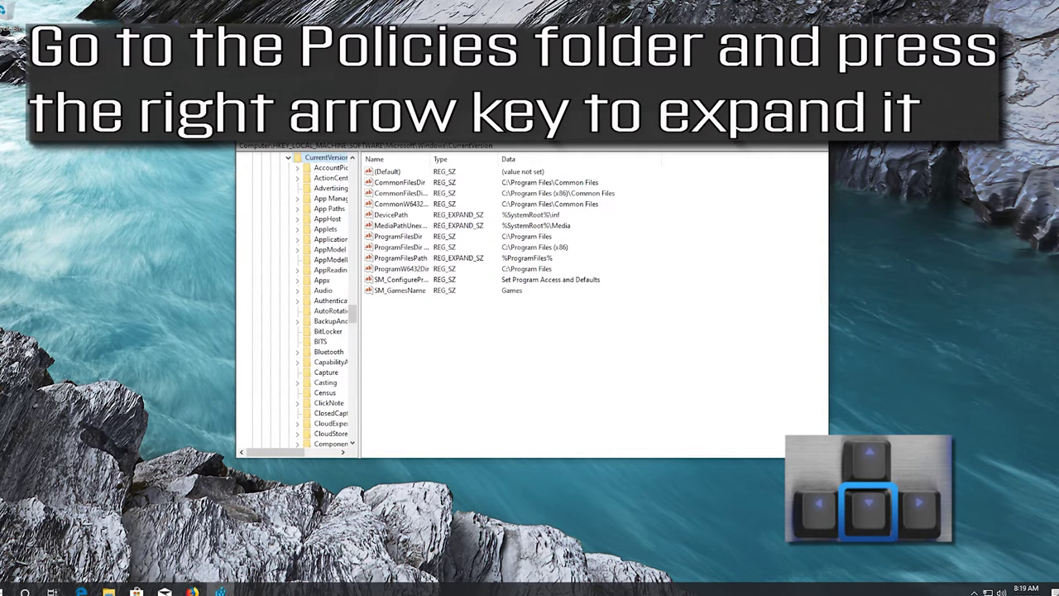
Select the Policies key under HKEY_LOCAL_MACHINE\SOFTWARE\Microsoft\Windows\CurrentVersion and expand it.
key(Down)
key(Down)
key(Down)
key(Down)
key(Down)
key(Down)
key(Down)
key(Down)
key(Down)
key(Down)
key(Down)
key(Down)
key(Down)
key(Down)
key(Down)
key(Down)
key(Down)
key(Down)
key(Down)
key(Down)
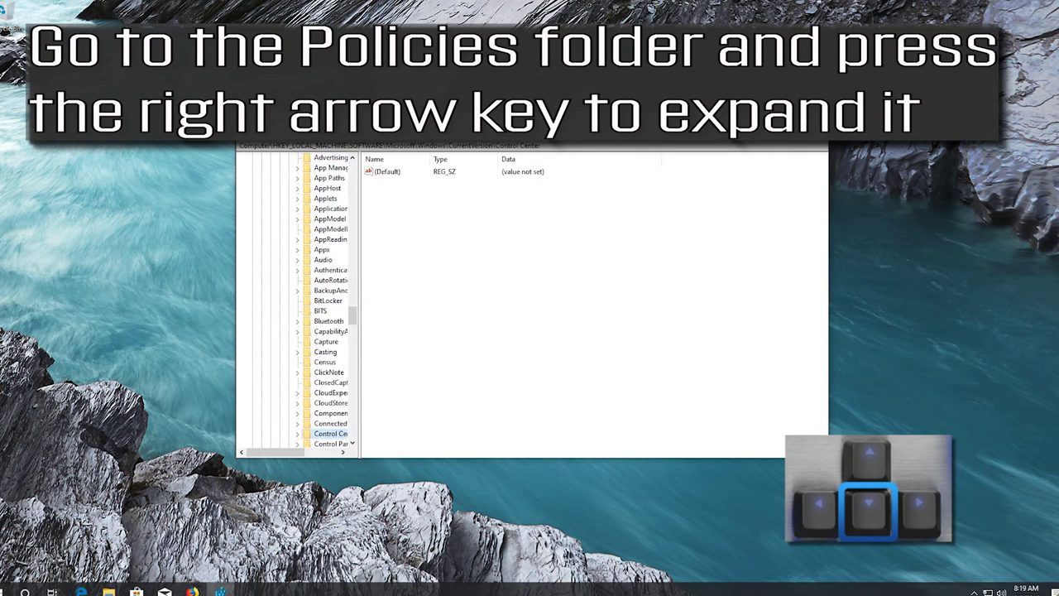
key(Down)
key(Down)
key(Down)
key(Down)
key(Down)
key(Down)
key(Down)
key(Down)
key(Down)
key(Down)
key(Down)
key(Down)
key(Down)
key(Down)
key(Down)
key(Down)
key(Down)
key(Down)
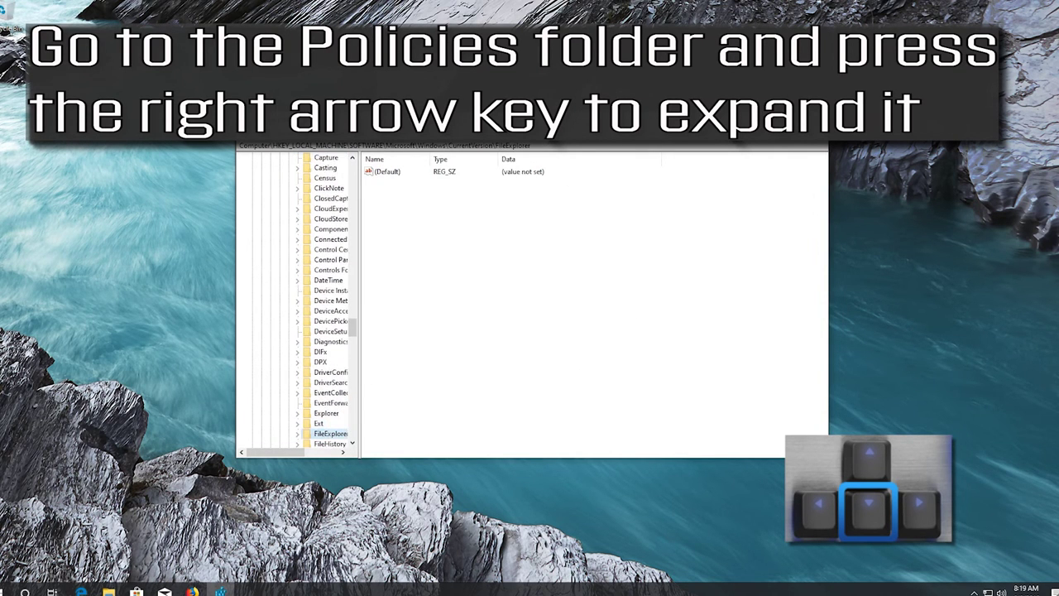
key(Down)
key(Down)
key(Down)
key(Down)
key(Down)
key(Down)
key(Down)
key(Down)
key(Down)
key(Down)
key(Down)
key(Down)
key(Down)
key(Down)
key(Down)
key(Down)
key(Down)
key(Down)
key(Down)
key(Down)
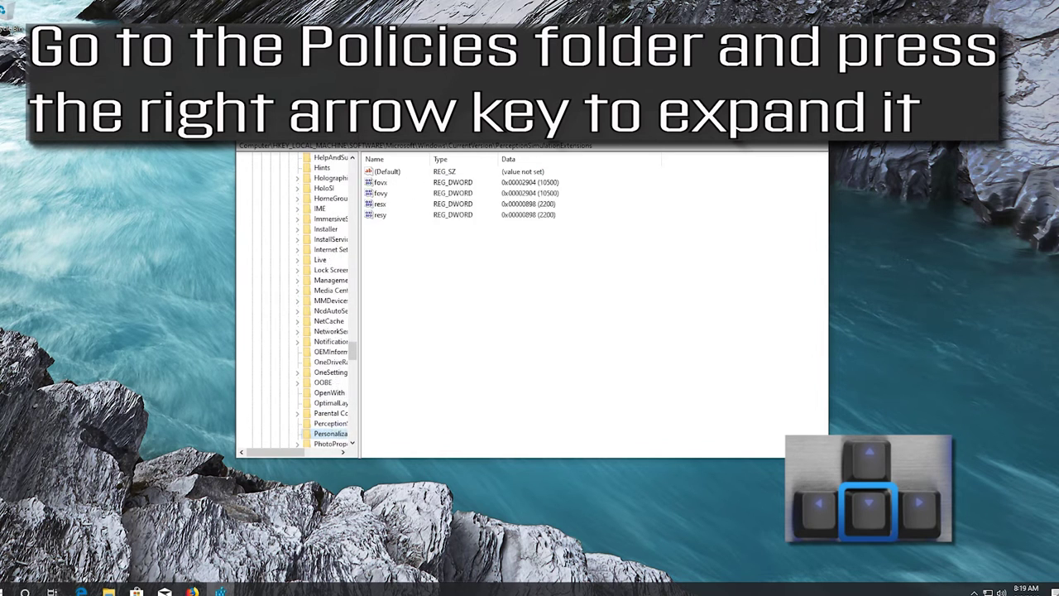
key(Down)
key(Down)
key(Down)
key(Down)
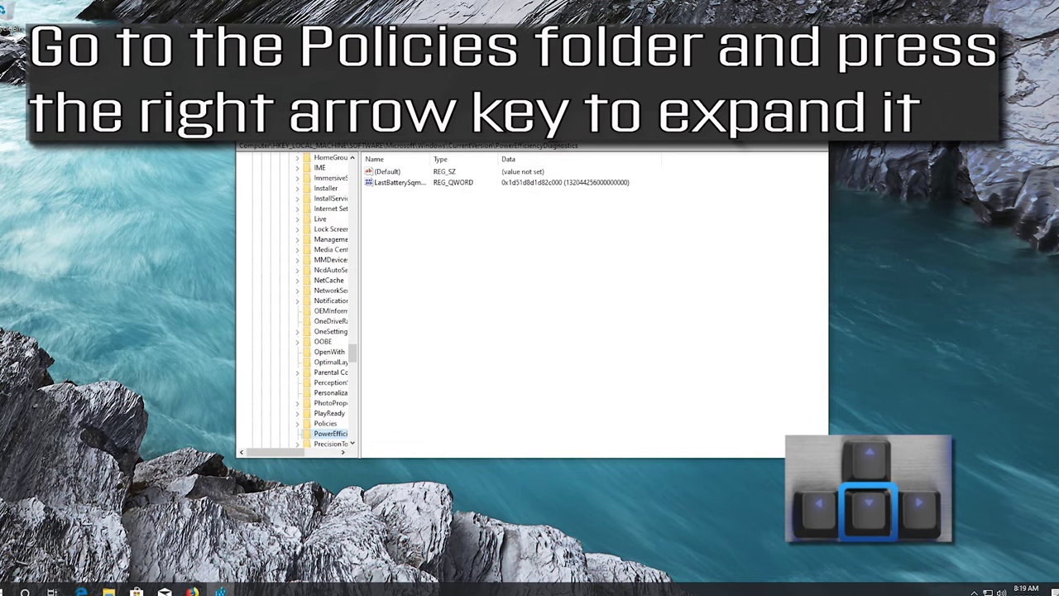
key(Down)
key(Down)
key(Down)
key(Down)
key(Down)
key(Down)
key(Down)
key(Down)
key(Down)
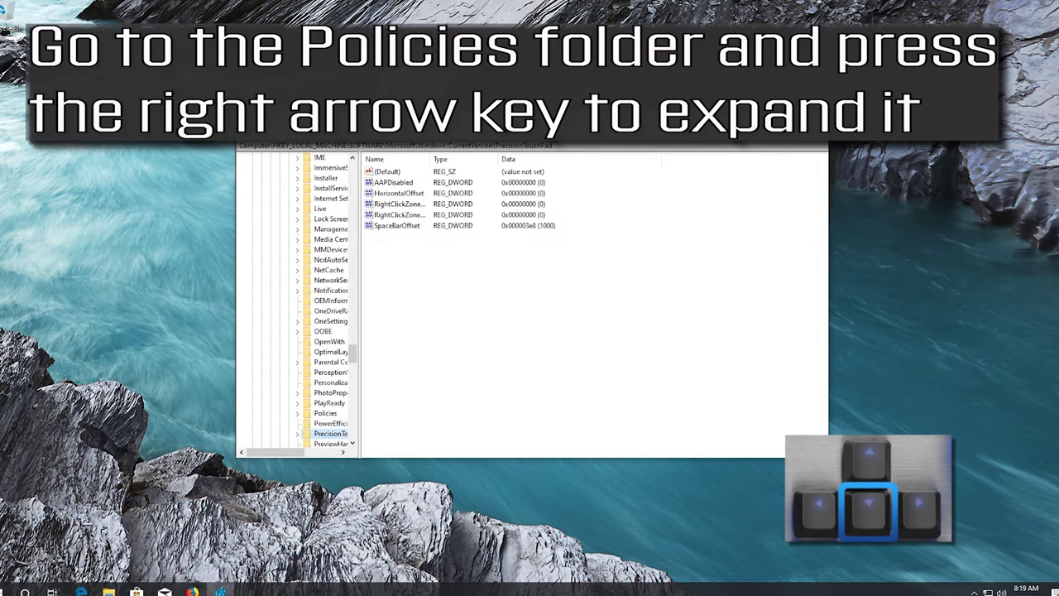
key(Up)
key(Up)
key(Up)
key(Up)
key(Up)
key(Up)
key(Up)
key(Up)
key(Up)
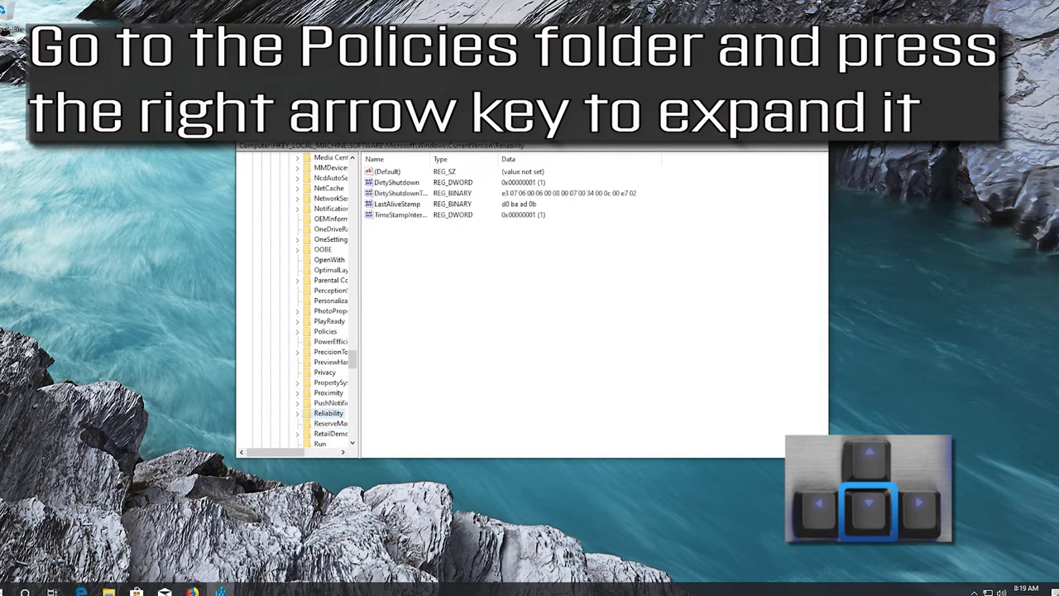
key(Right)
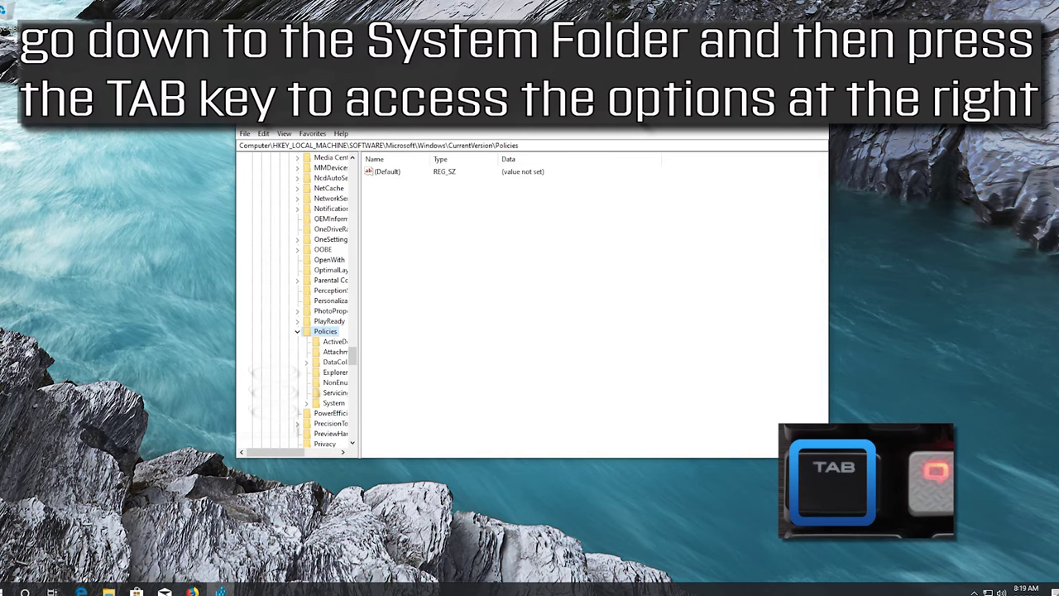
Select the System key under the expanded Policies key to list its registry values.
key(Down)
key(Down)
key(Down)
key(Down)
key(Down)
key(Down)
key(Down)
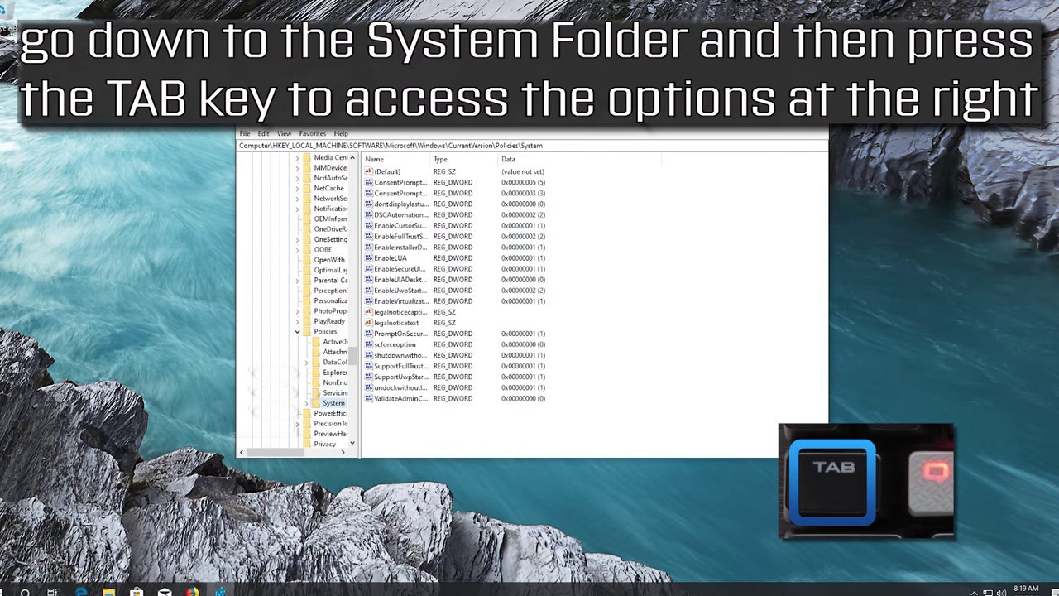
Set the value data of the EnableCursorSuppression DWORD in the Policies\System key to 0 and apply the change.
key(Tab)
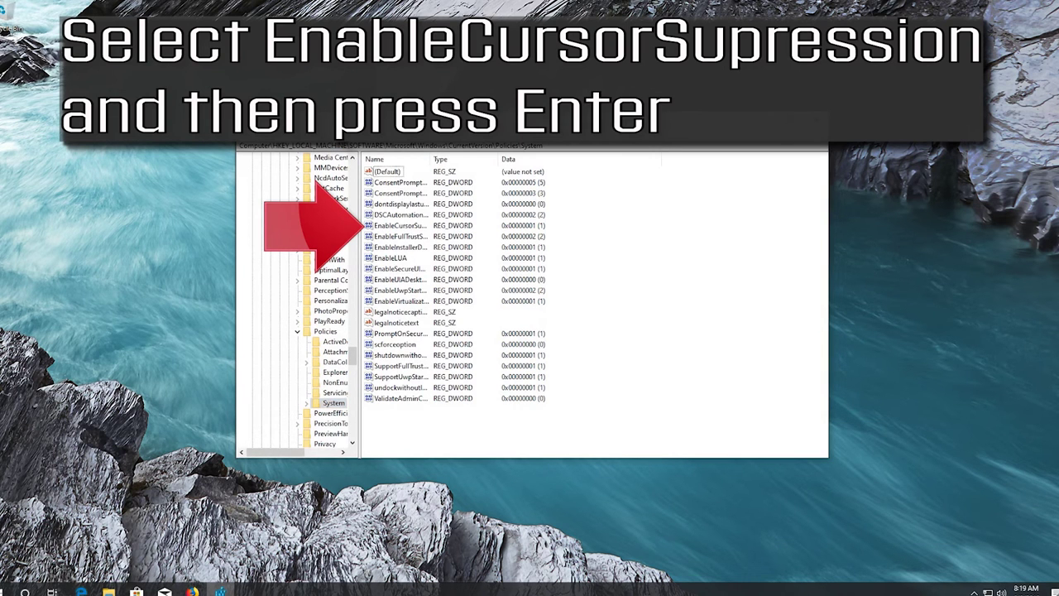
key(Down)
key(Down)
key(Down)
key(Down)
key(Down)
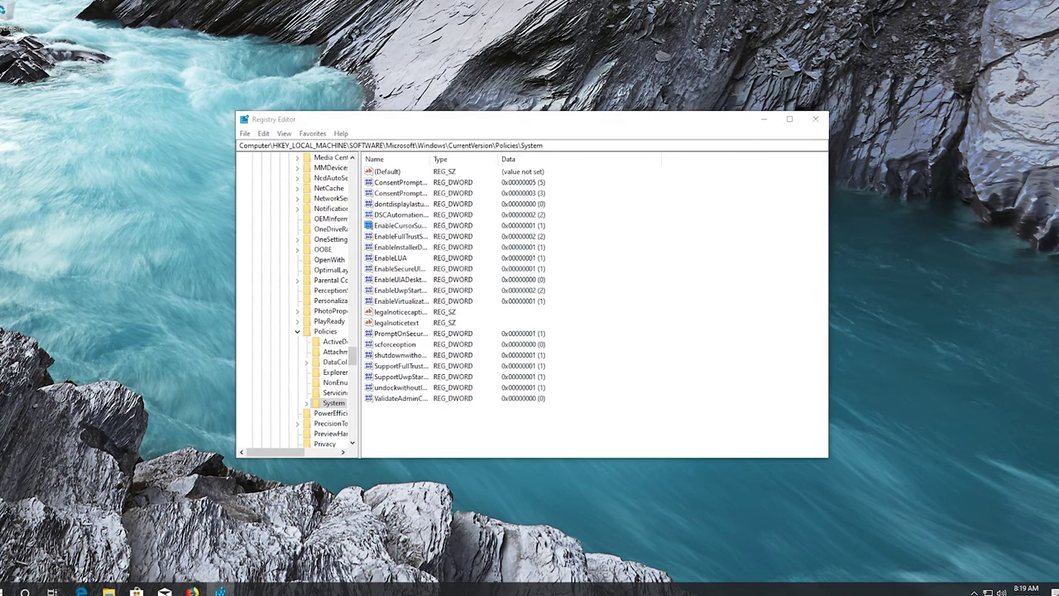
key(Return)
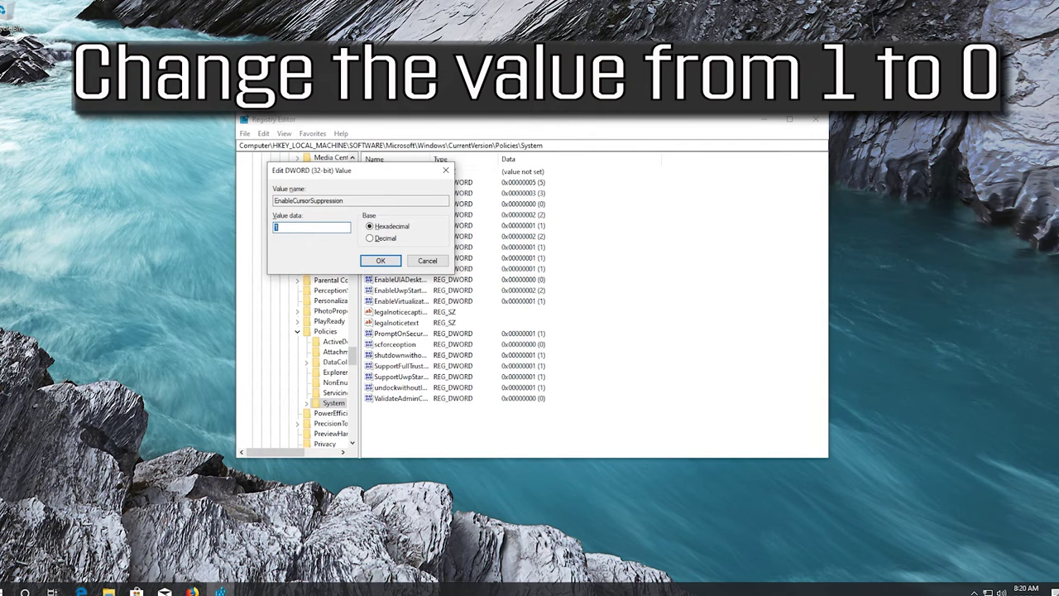
text(0)
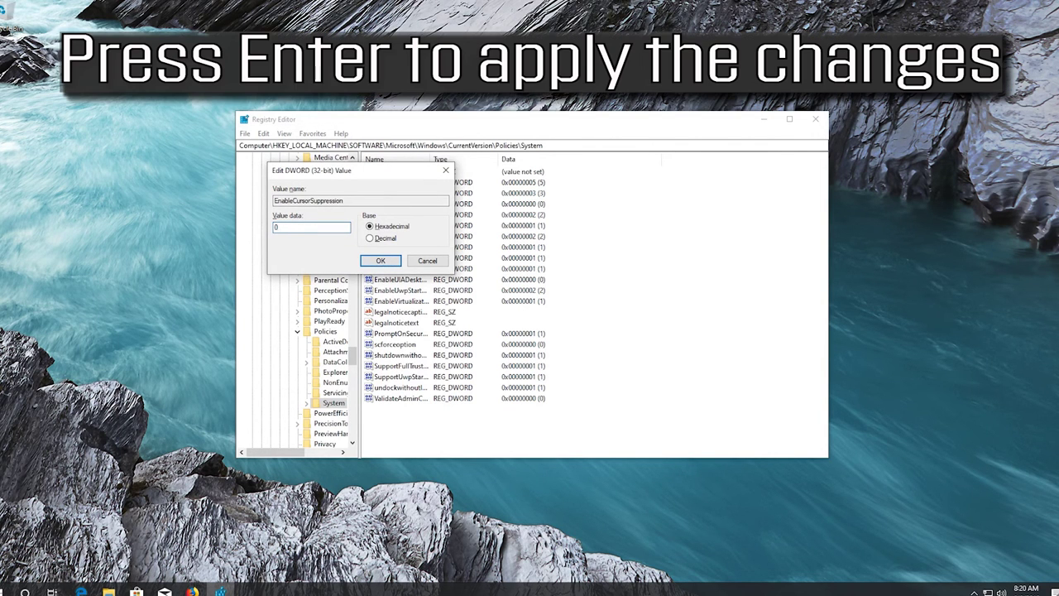
key(Return)
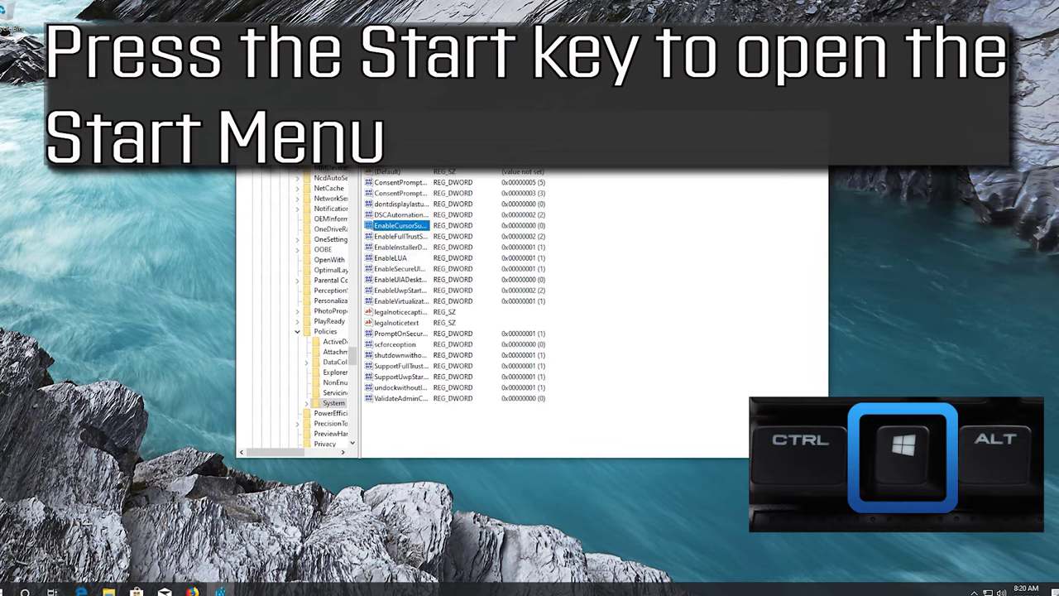
Restart the computer using the power options of the Start menu.
key(super)
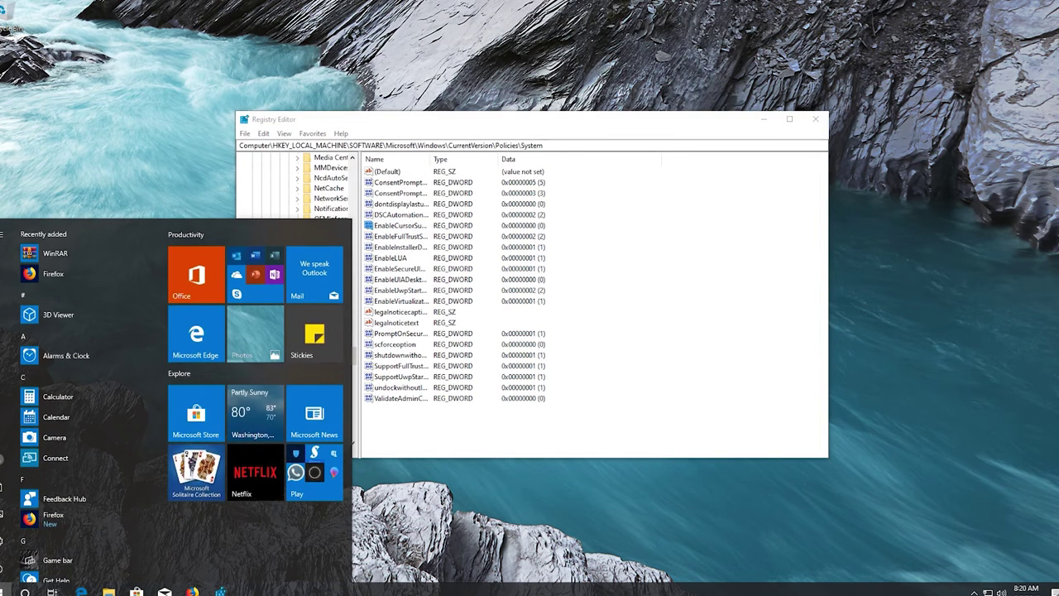
key(Tab)
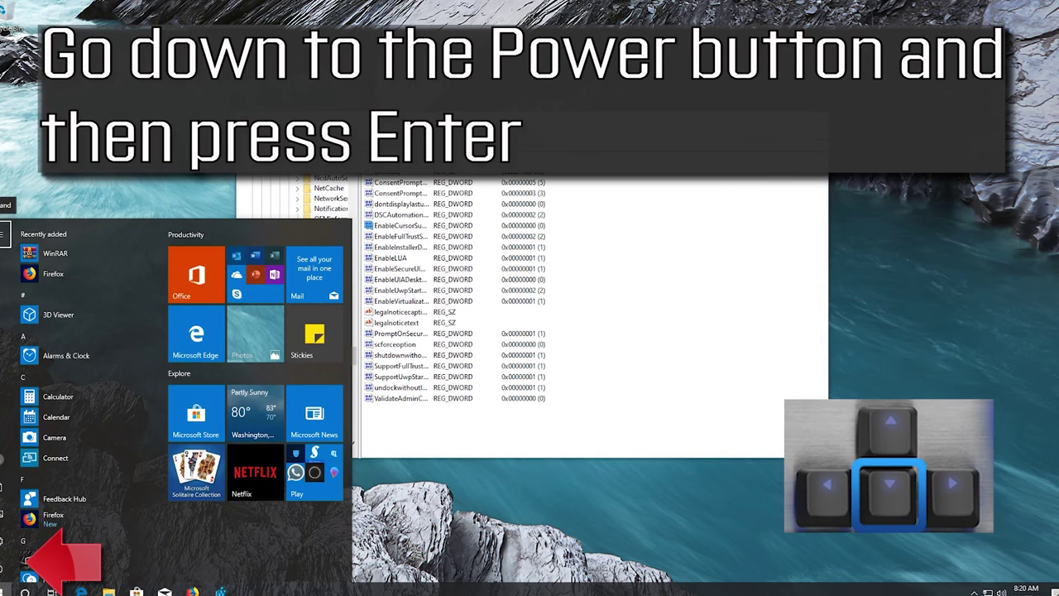
key(Down)
key(Down)
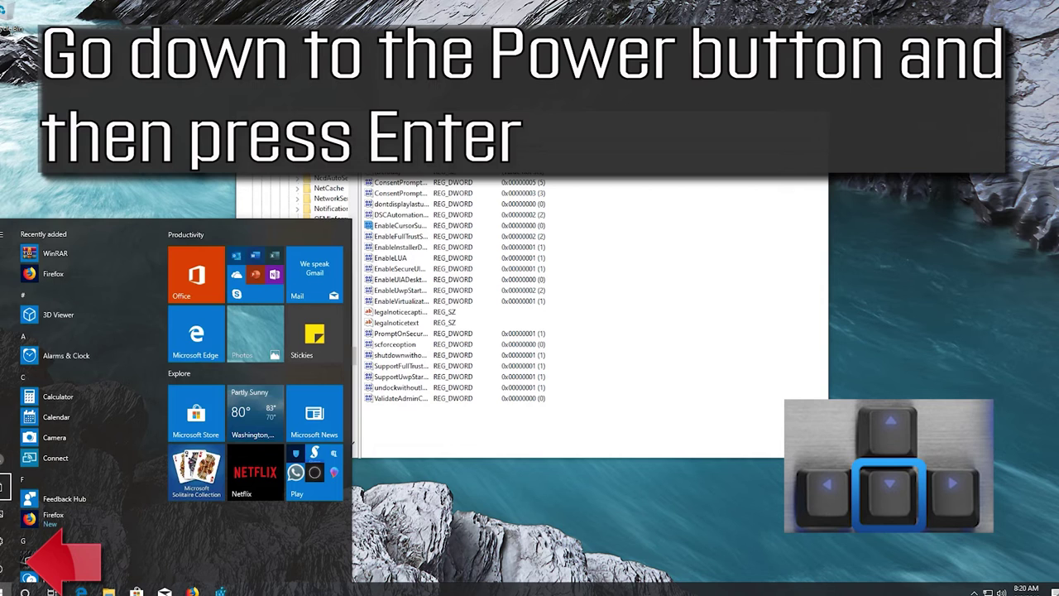
key(Down)
key(Down)
key(Down)
key(Down)
key(Return)
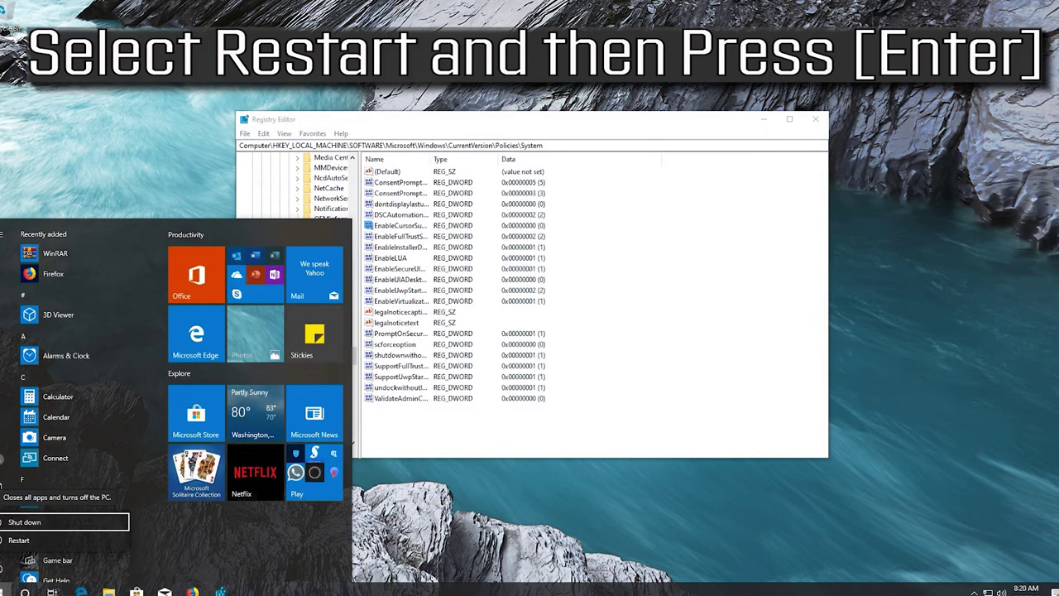
key(Down)
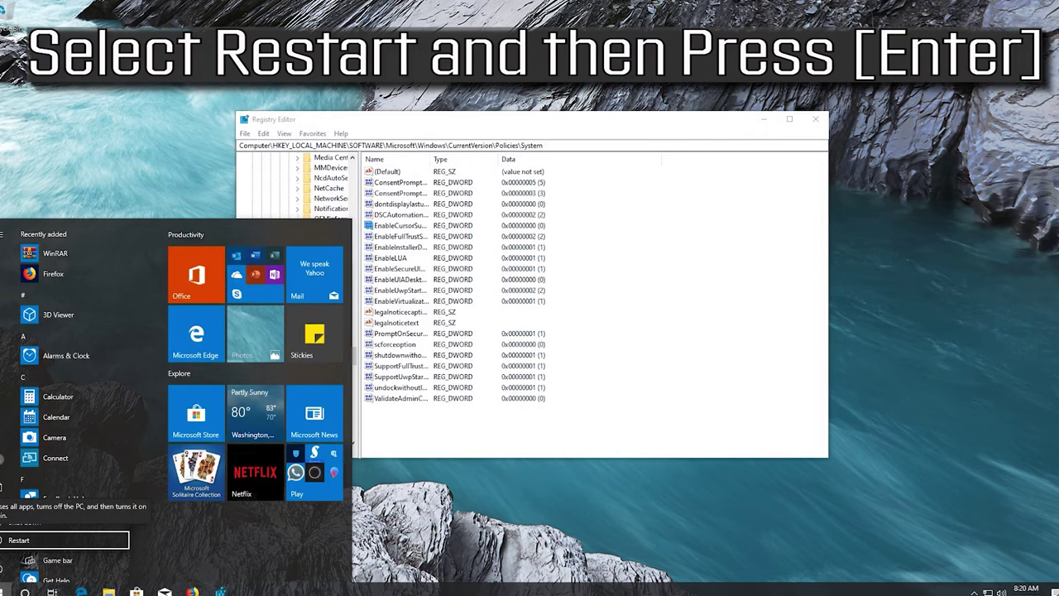
key(Return)
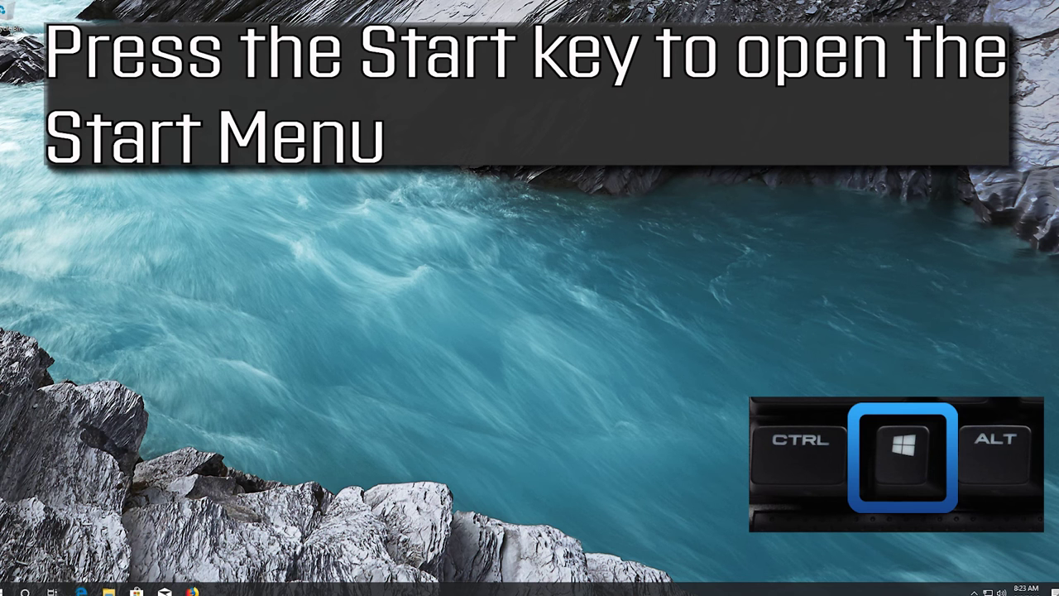
Open Windows Settings from the Start menu.
key(super)
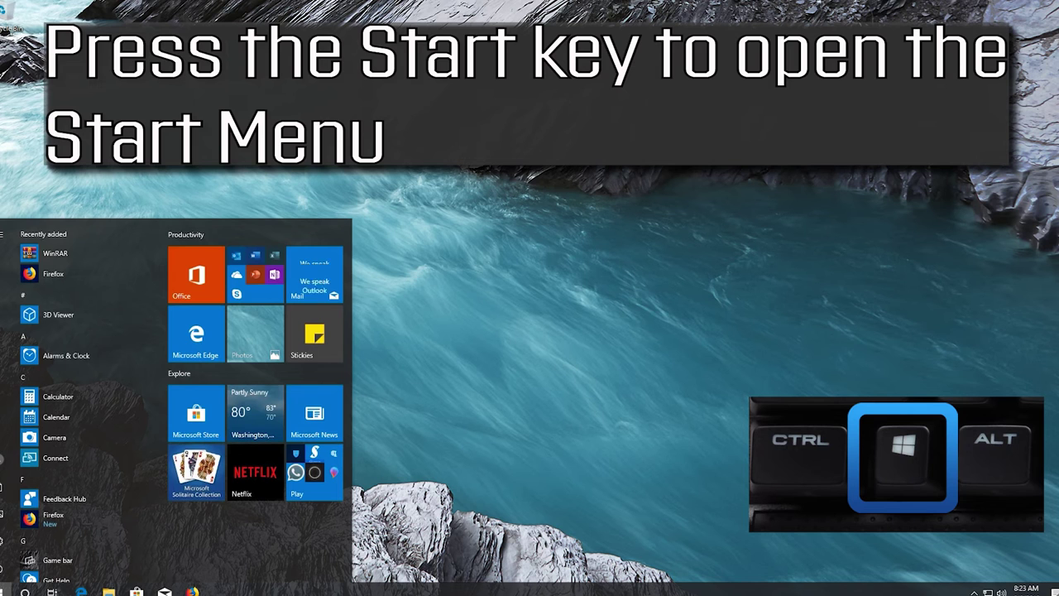
key(Tab)
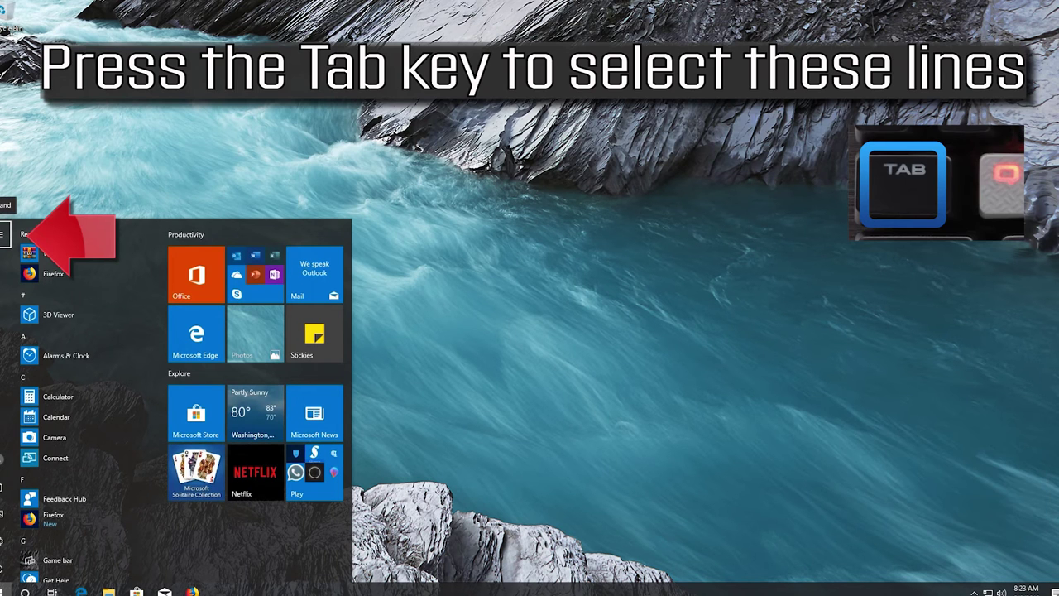
key(Down)
key(Down)
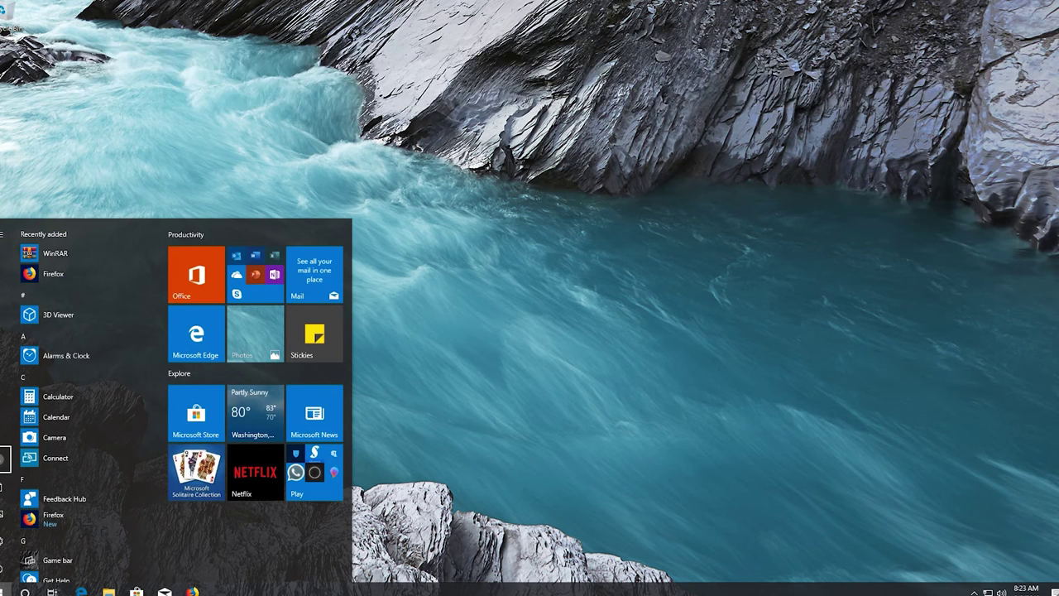
key(Down)
key(Down)
key(Down)
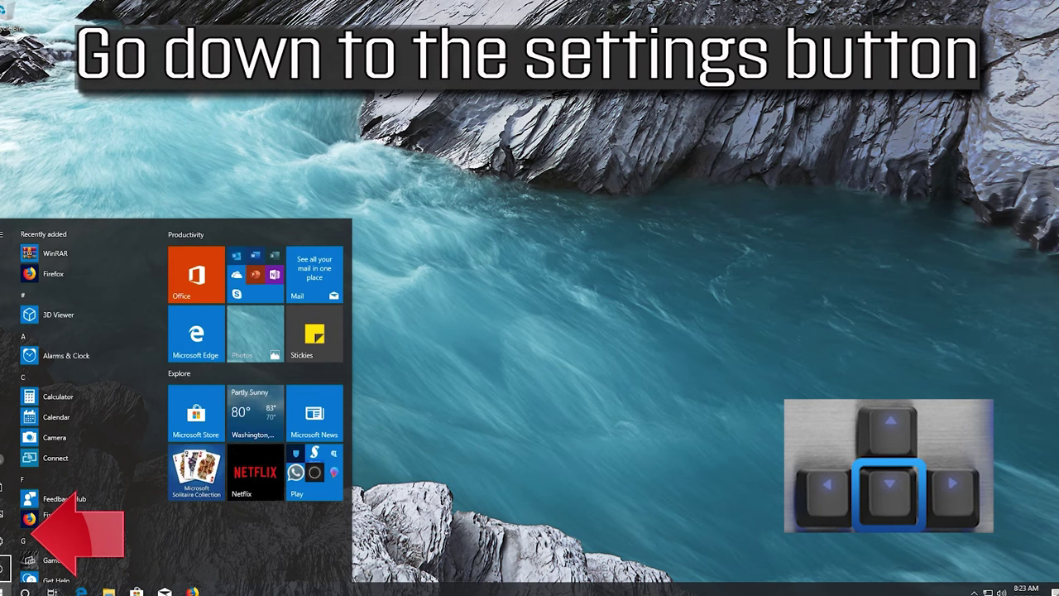
key(Up)
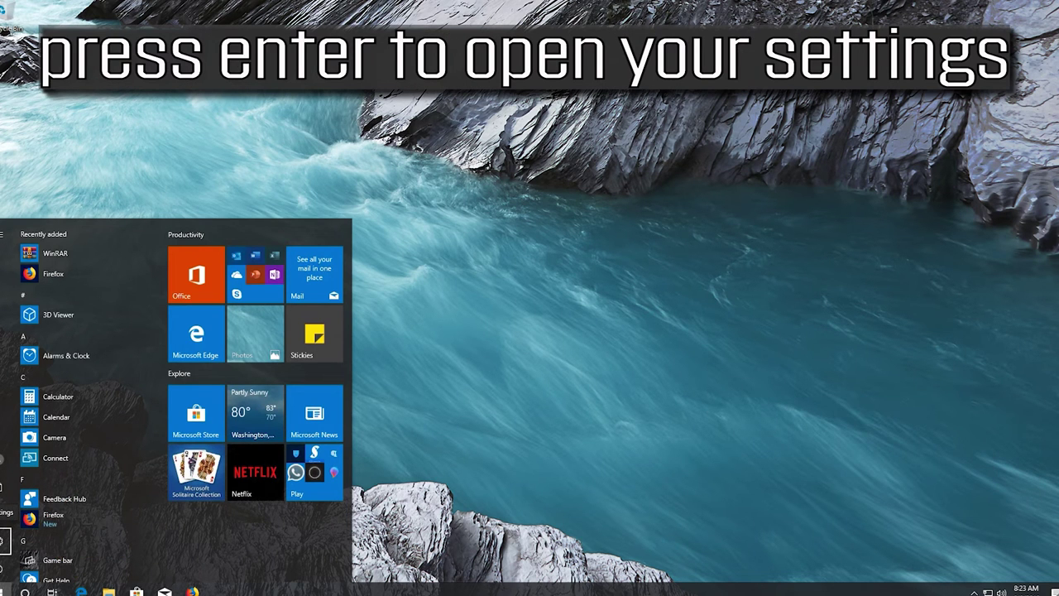
key(Return)
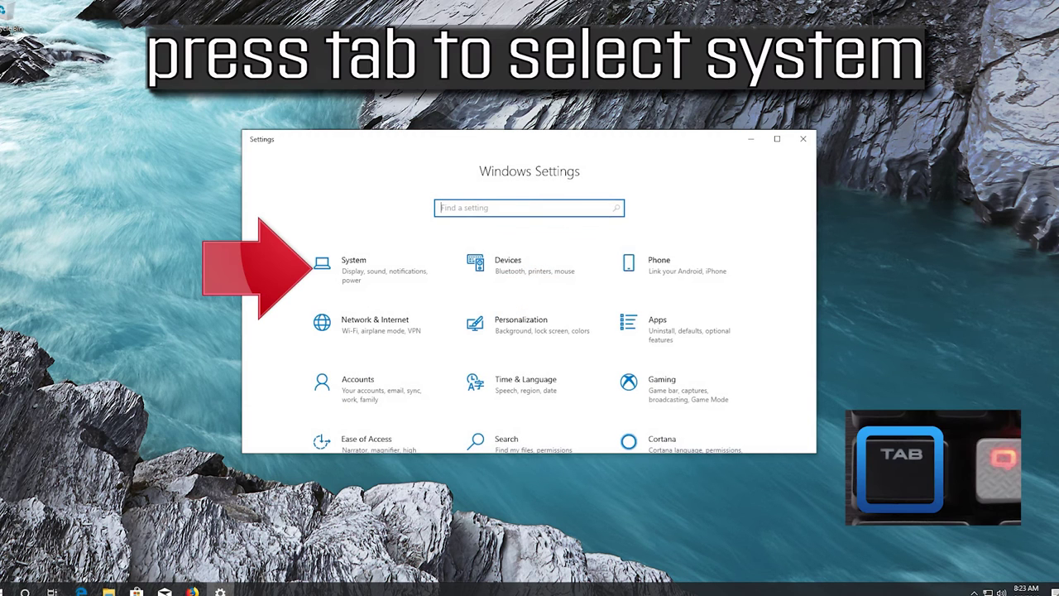
Open the Update & Security category in Windows Settings.
key(Tab)
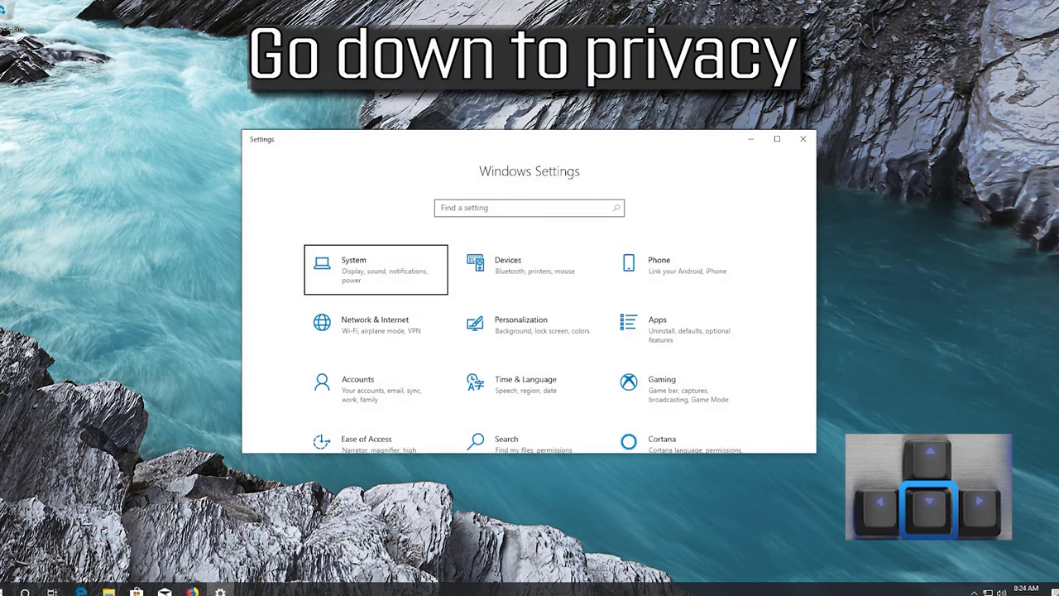
key(Down)
key(Down)
key(Down)
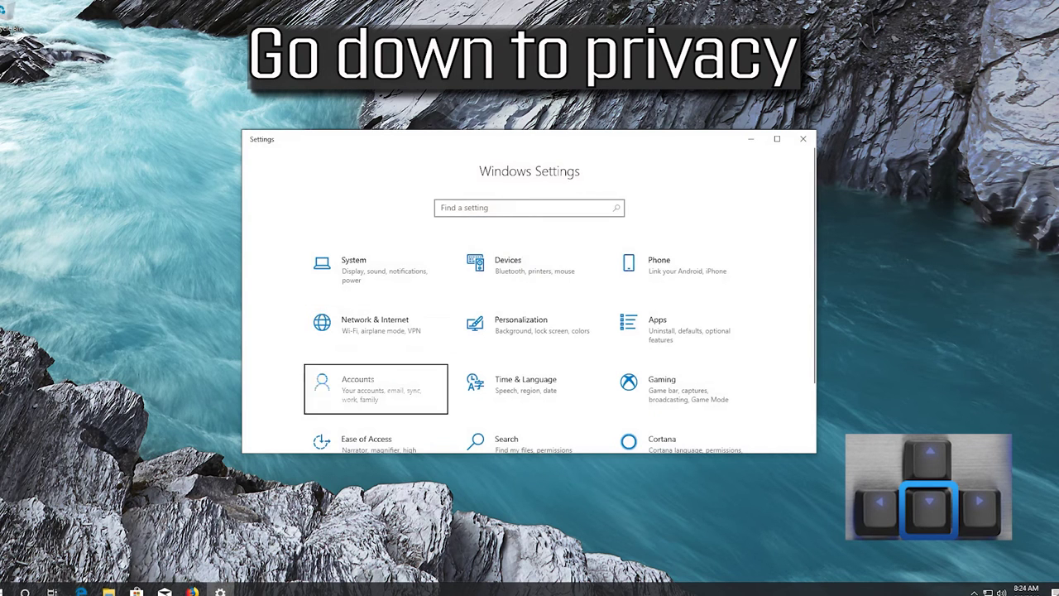
key(Down)
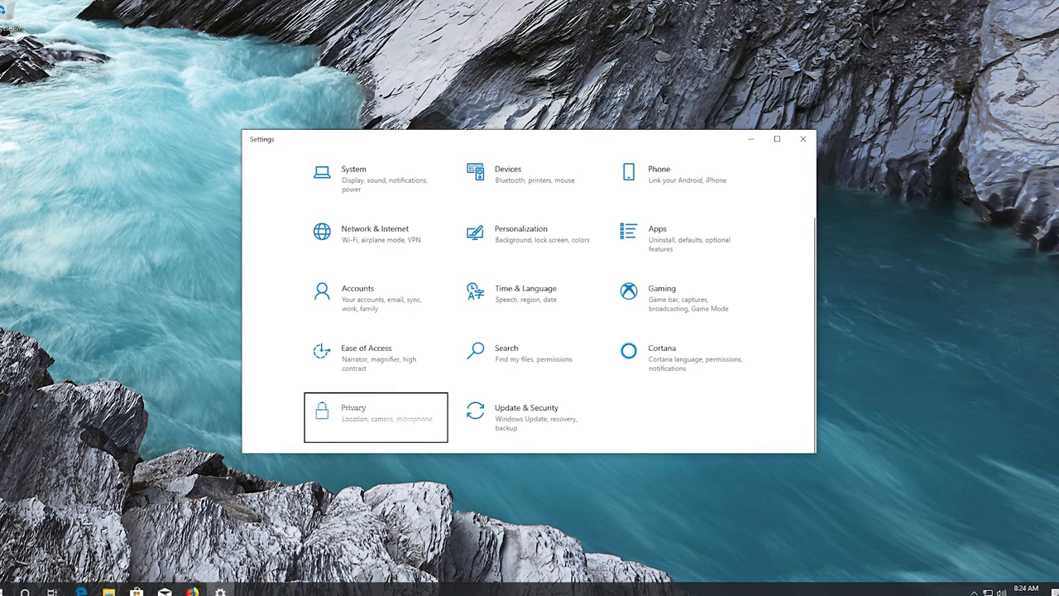
key(Right)
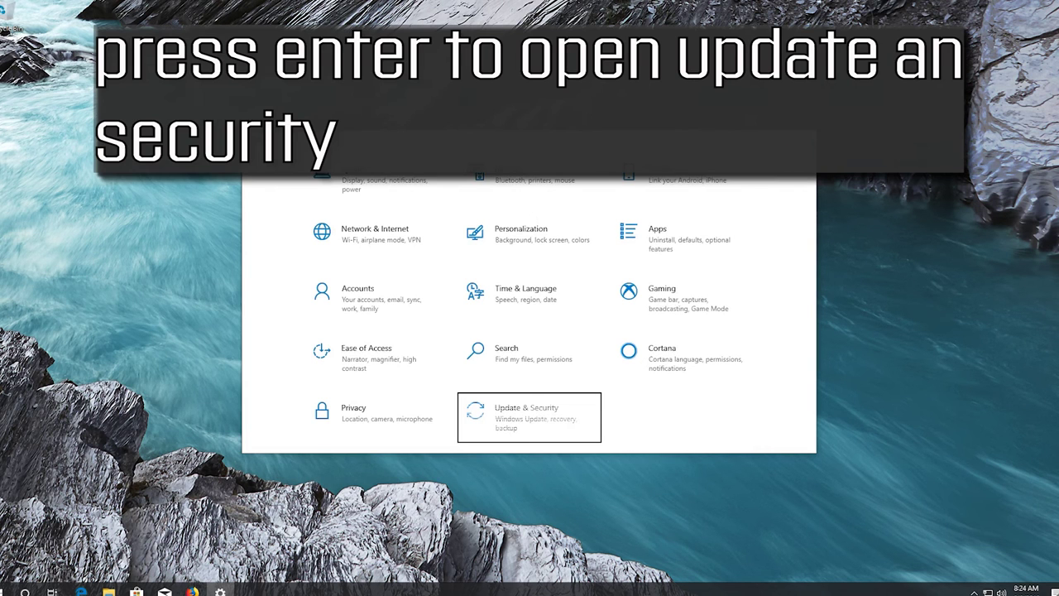
key(Return)
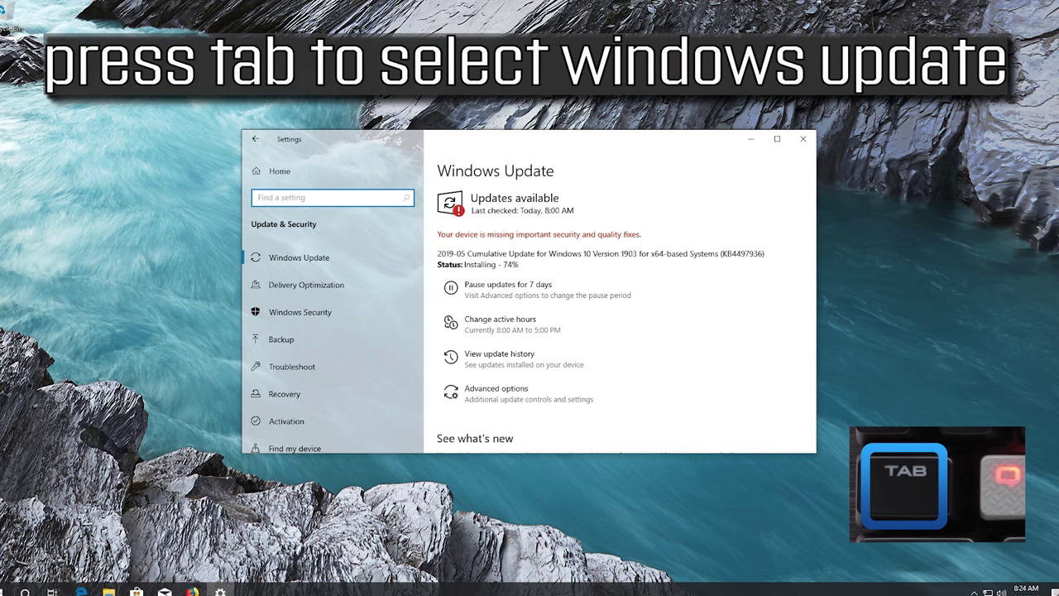
Open the Recovery page within Update & Security.
key(Tab)
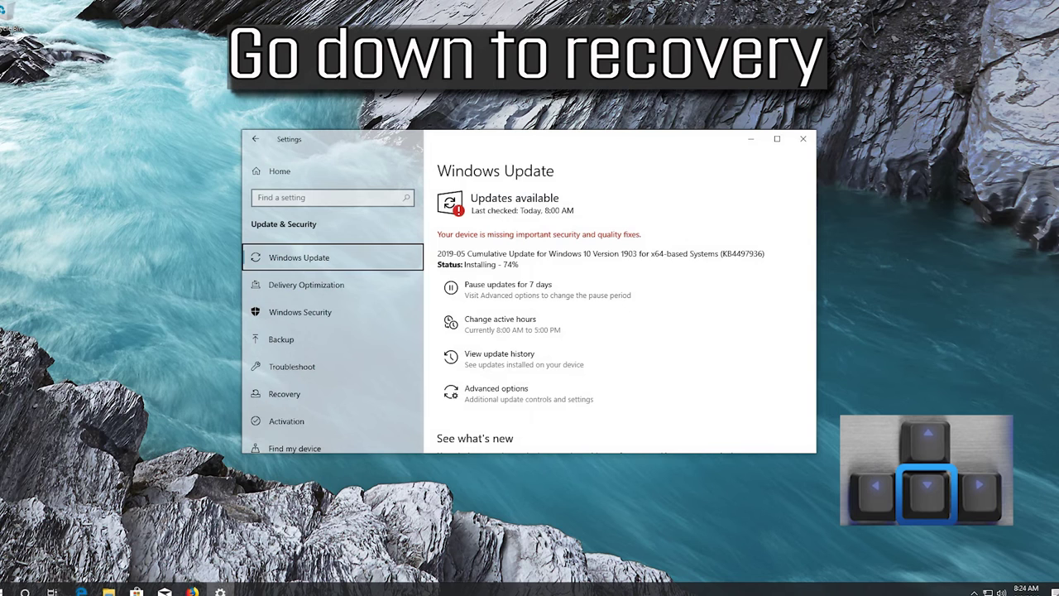
key(Down)
key(Down)
key(Down)
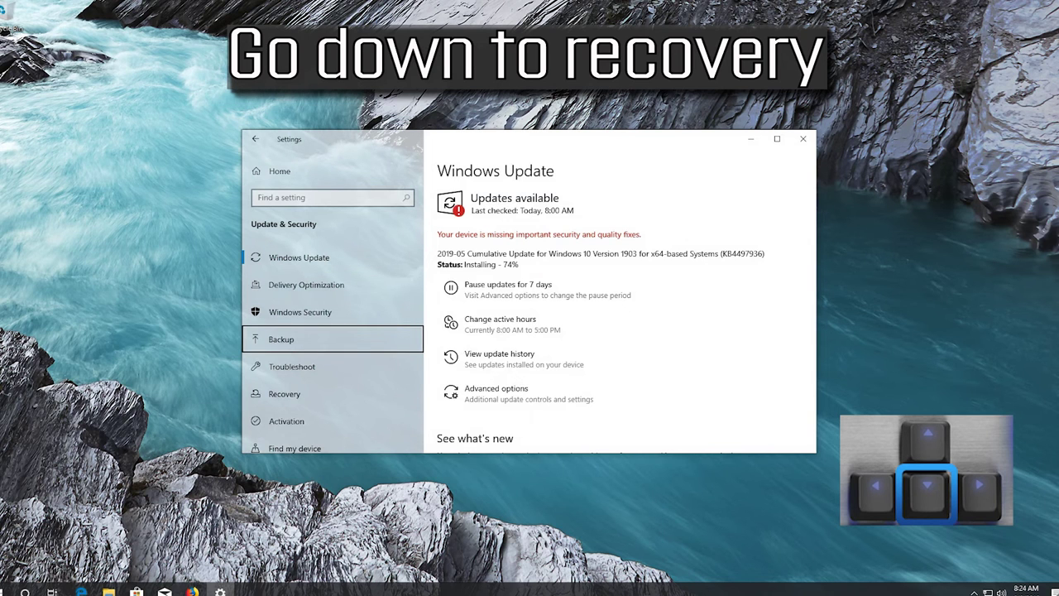
key(Down)
key(Down)
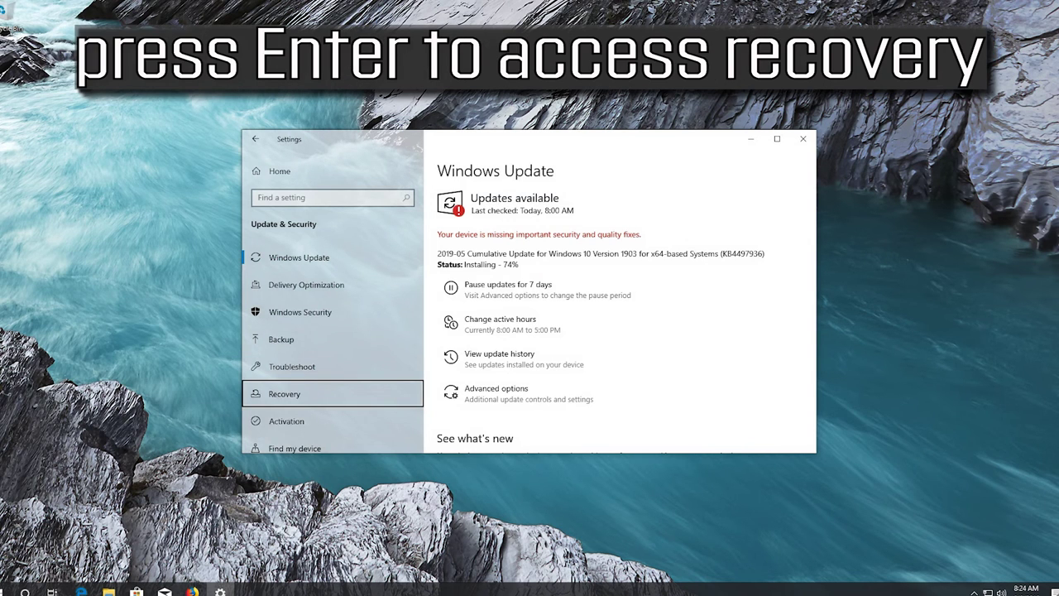
key(Return)
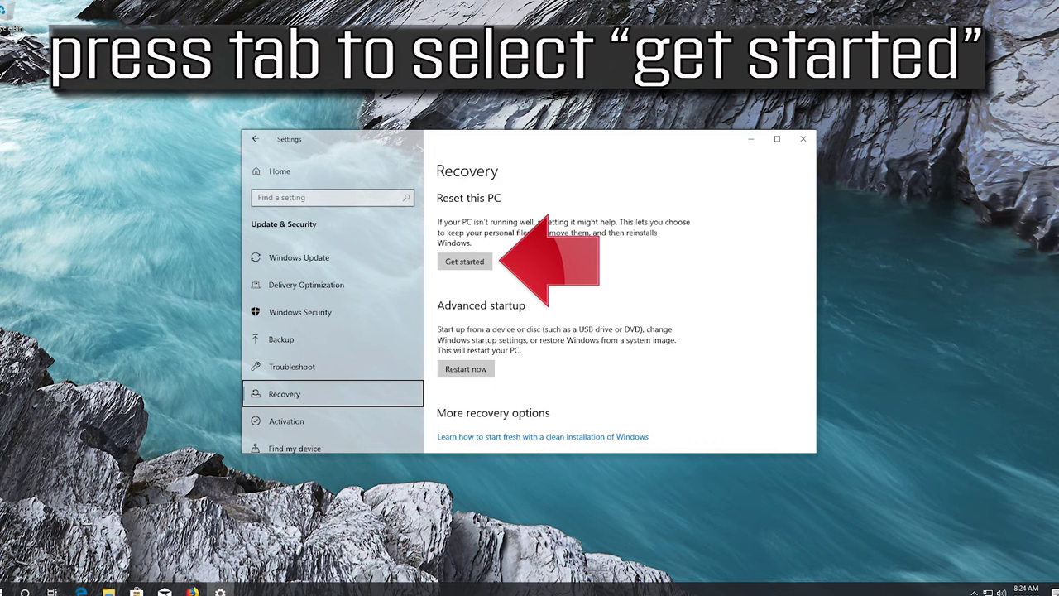
Start Reset this PC from the Recovery page and choose the Keep my files option.
key(Tab)
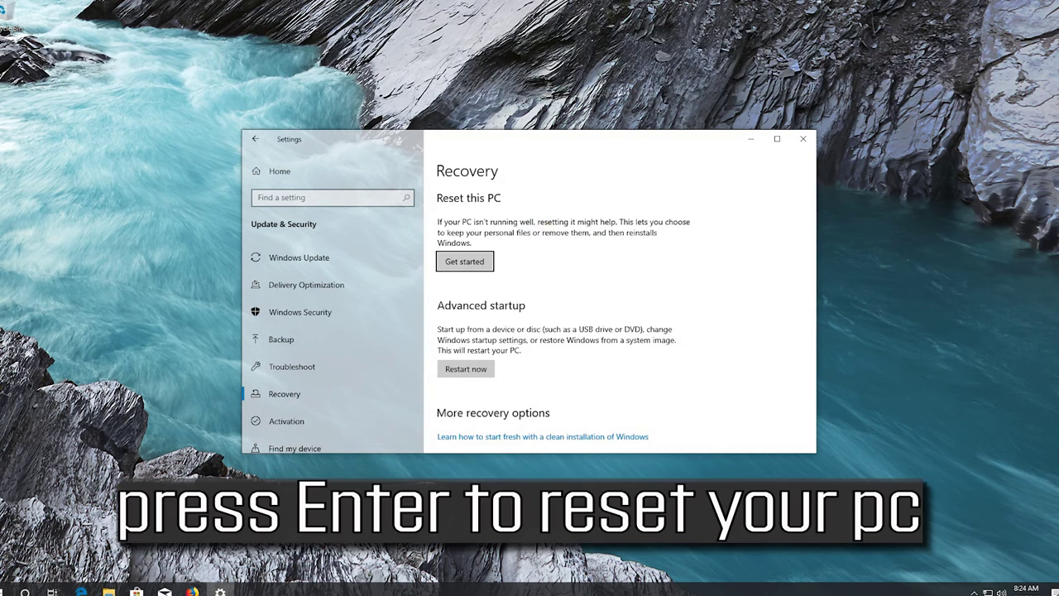
key(Return)
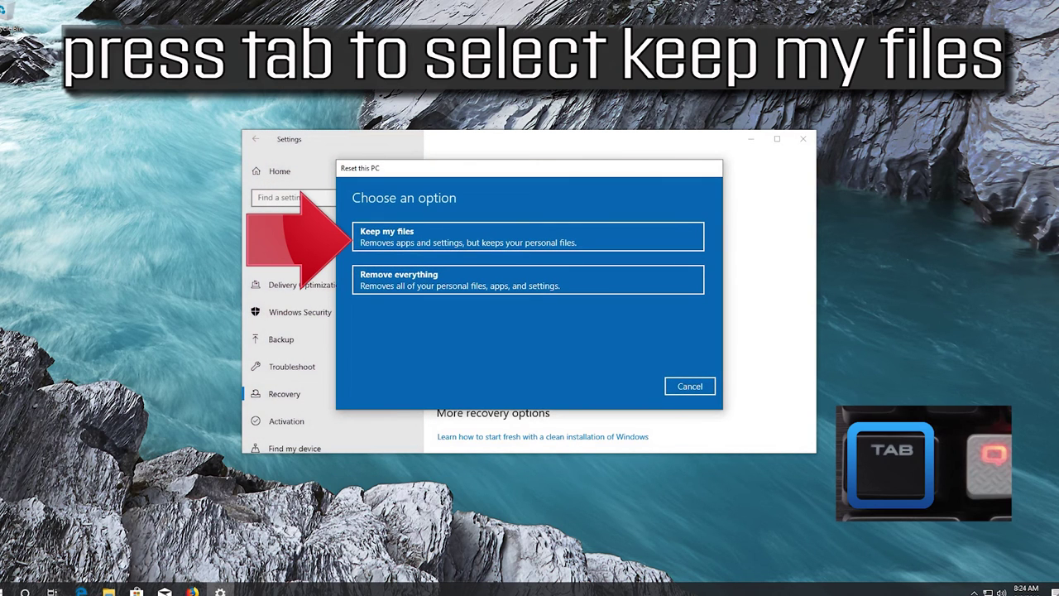
key(Tab)
key(Tab)
key(Tab)
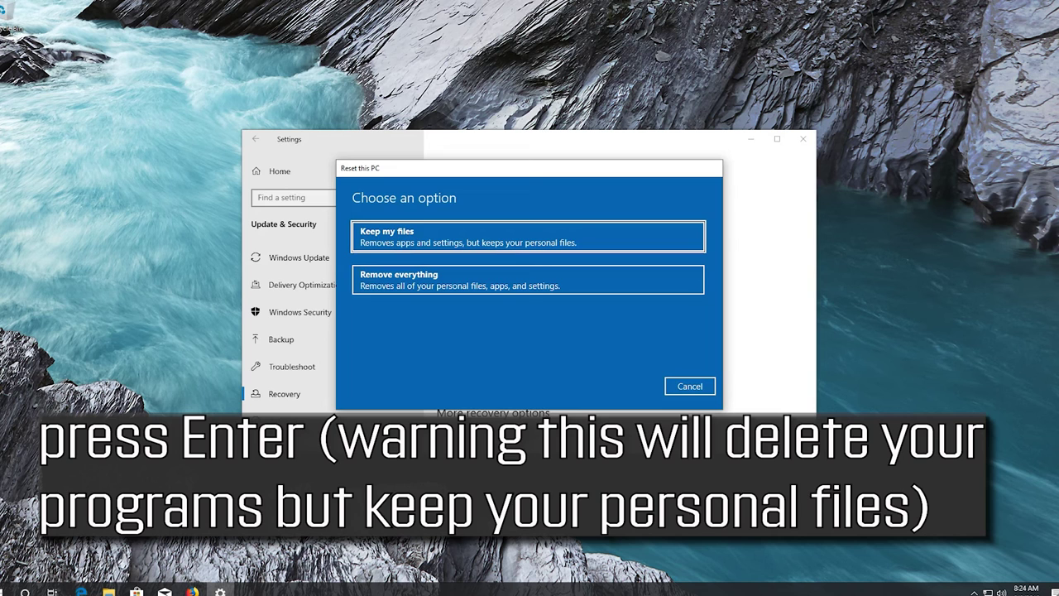
key(Return)
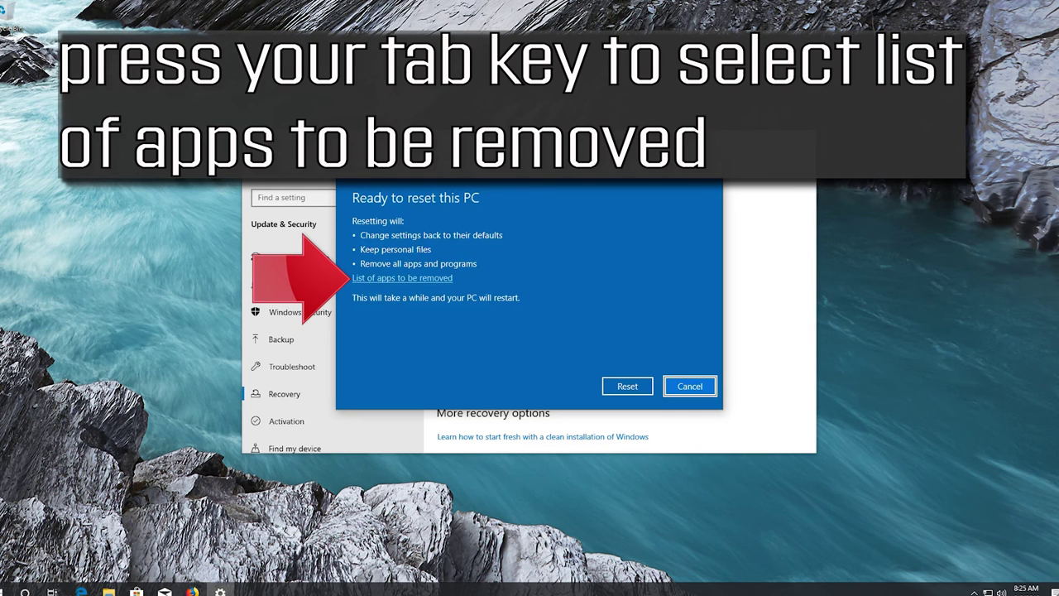
View the list of apps to be removed by the reset, and return to the reset summary.
key(Tab)
key(Tab)
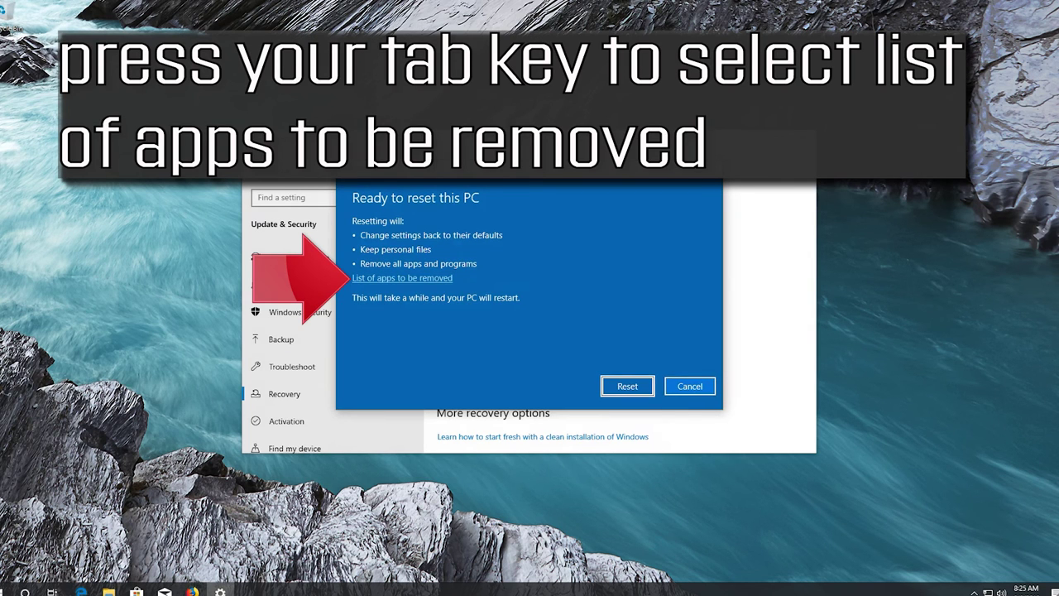
key(Tab)
key(Tab)
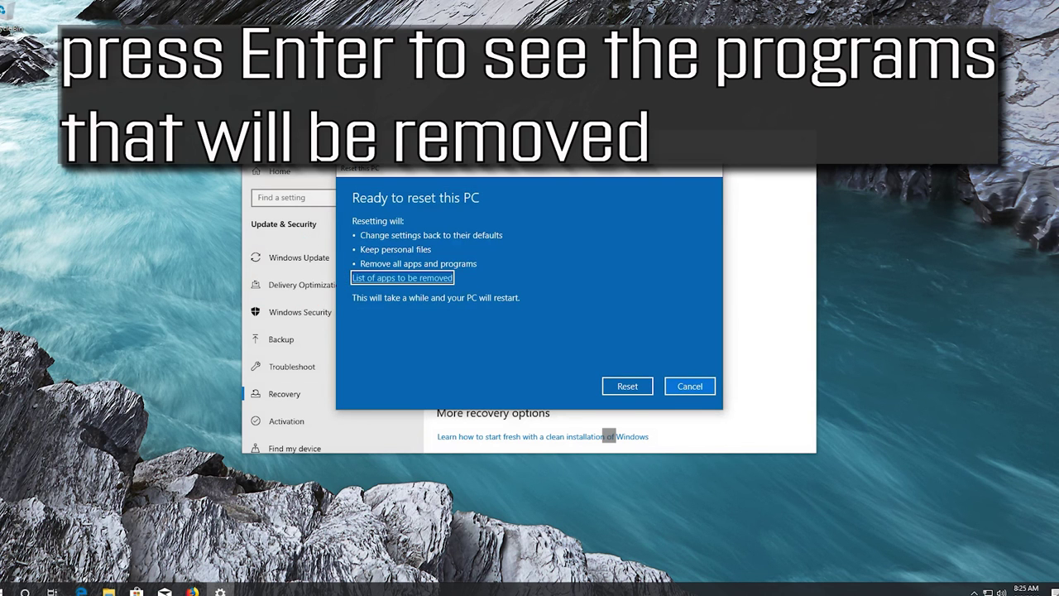
key(Return)
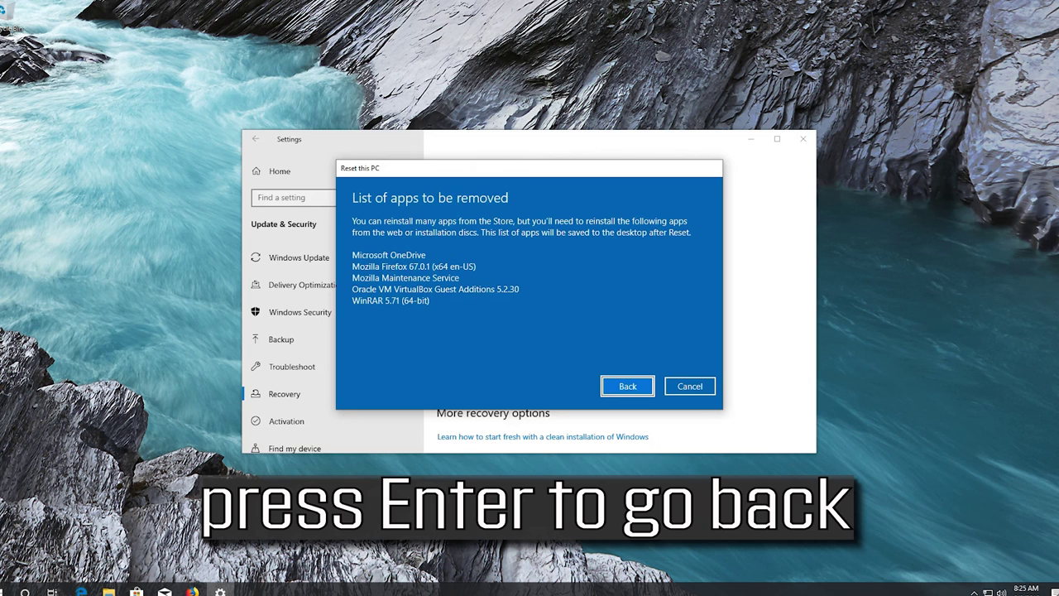
key(Return)
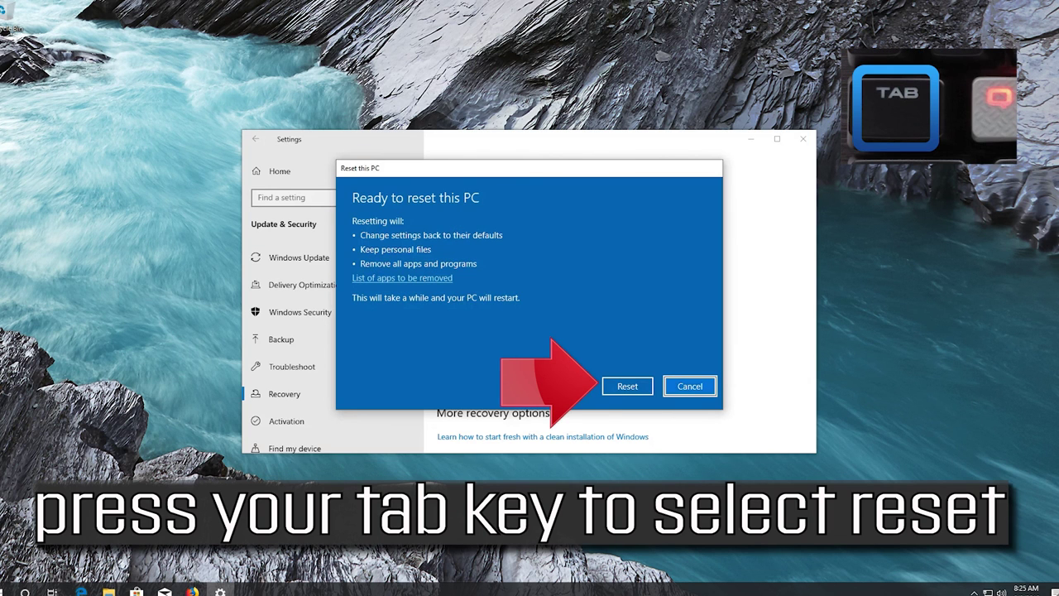
Confirm the reset to begin resetting the PC while keeping personal files.
key(Tab)
key(Tab)
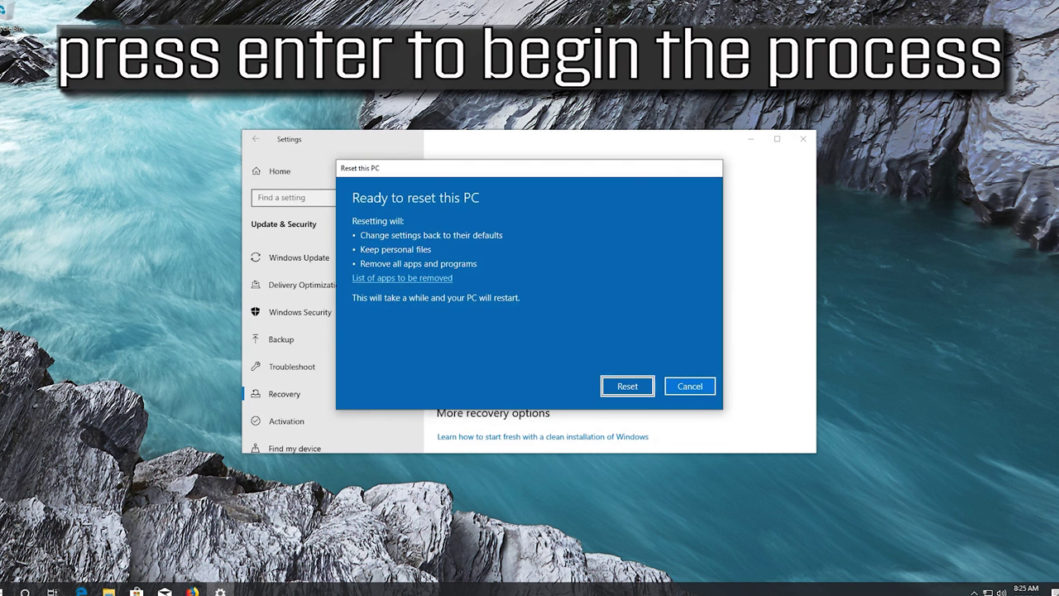
key(Return)
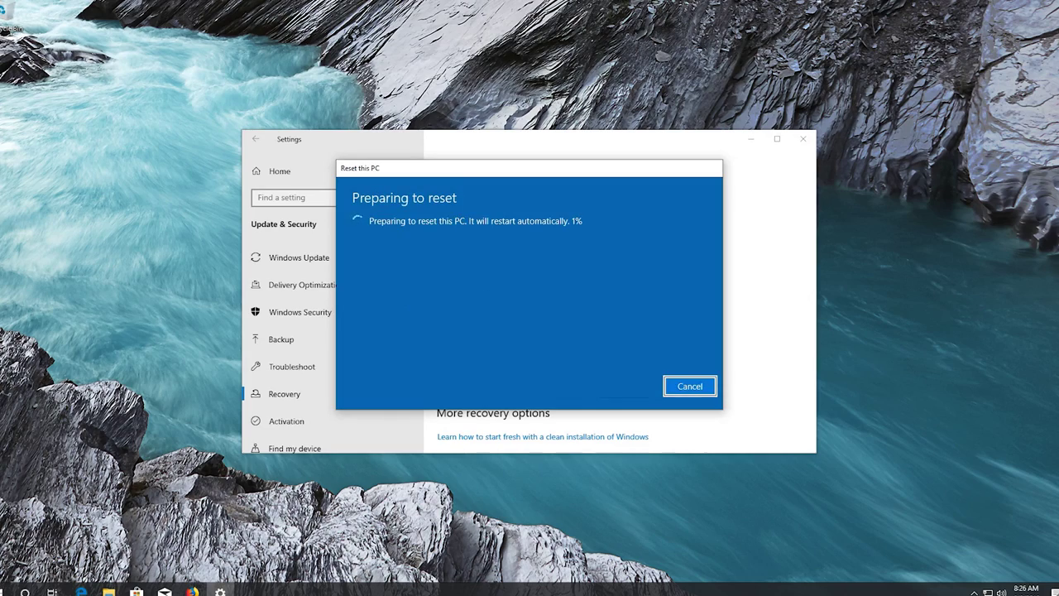